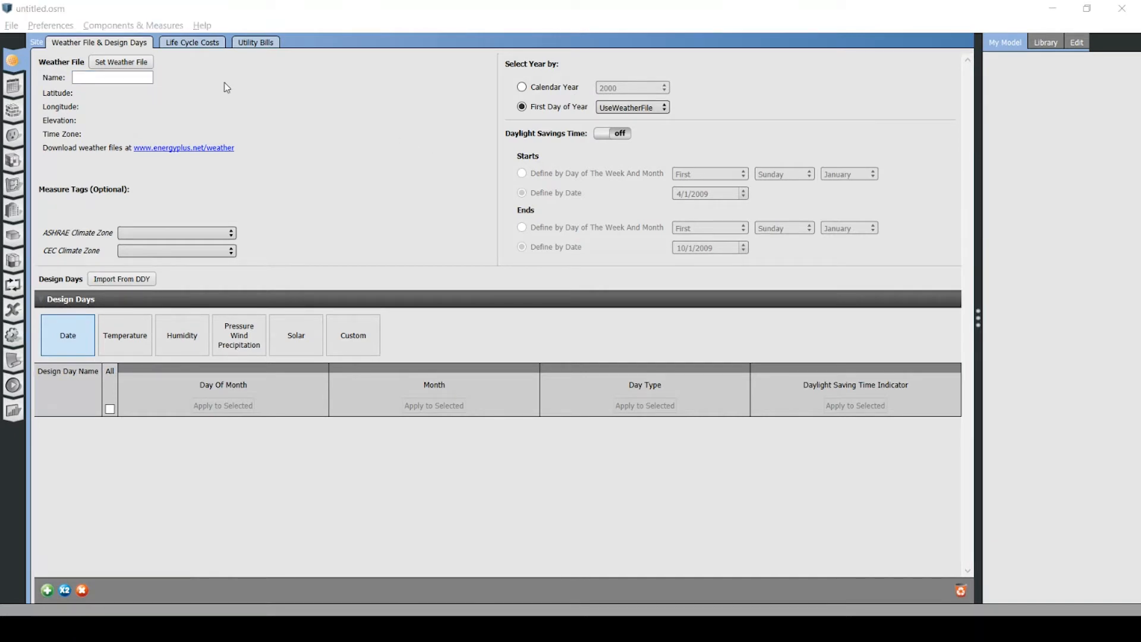
Start applying a measure to the model and choose Create DOE Prototype Building from the Whole Building space type measures.
{"action": "left_click", "coordinate": [143, 28]}
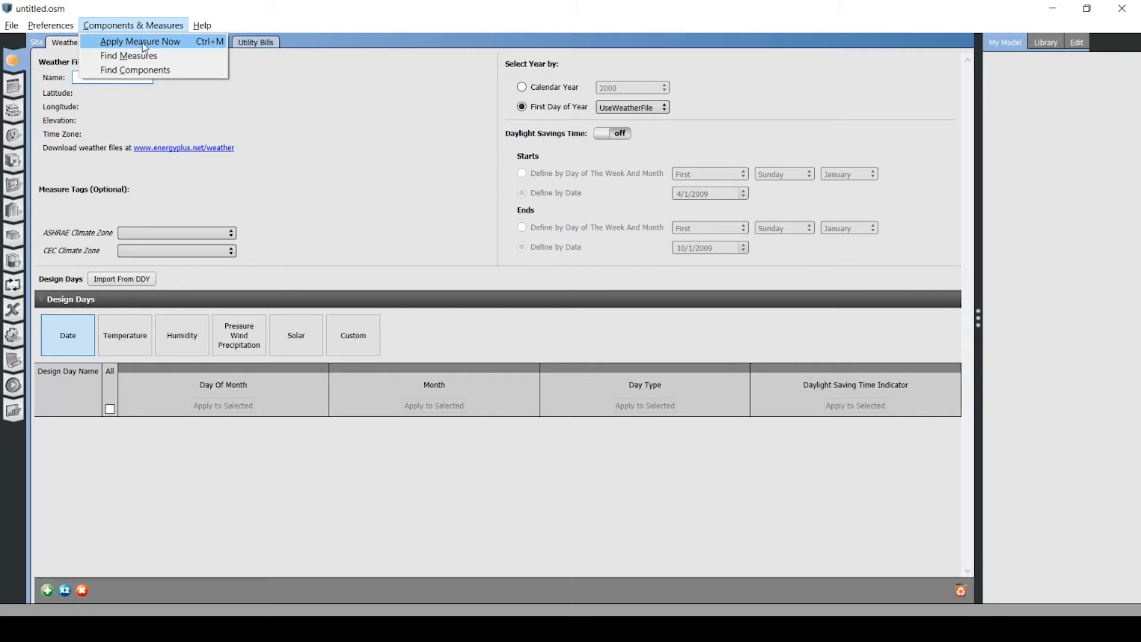
{"action": "left_click", "coordinate": [143, 42]}
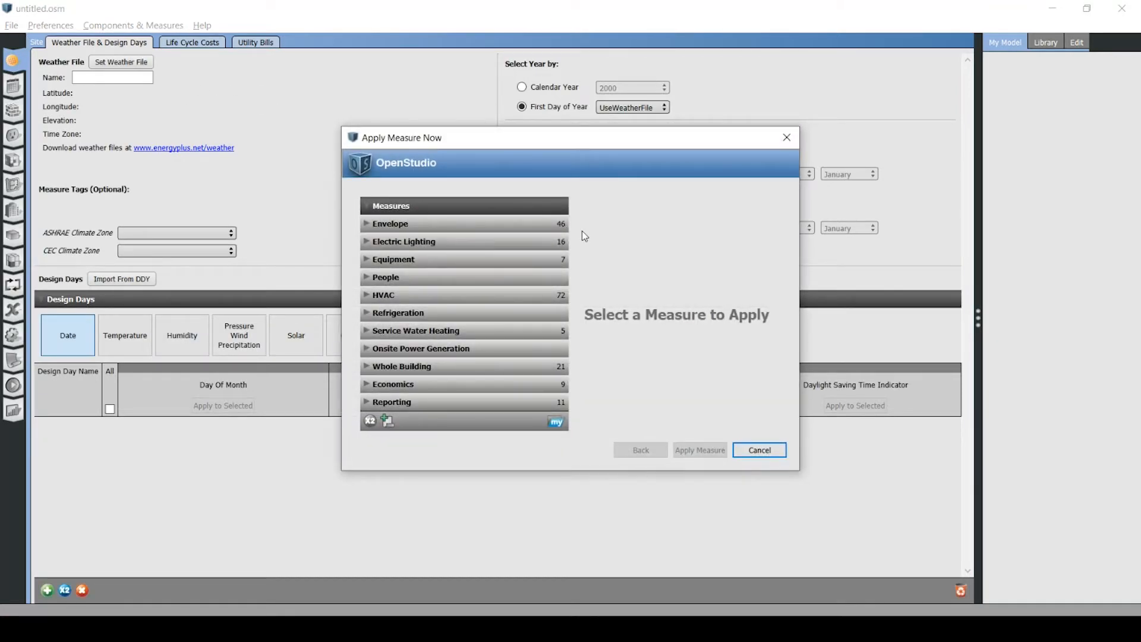
{"action": "left_click", "coordinate": [367, 367]}
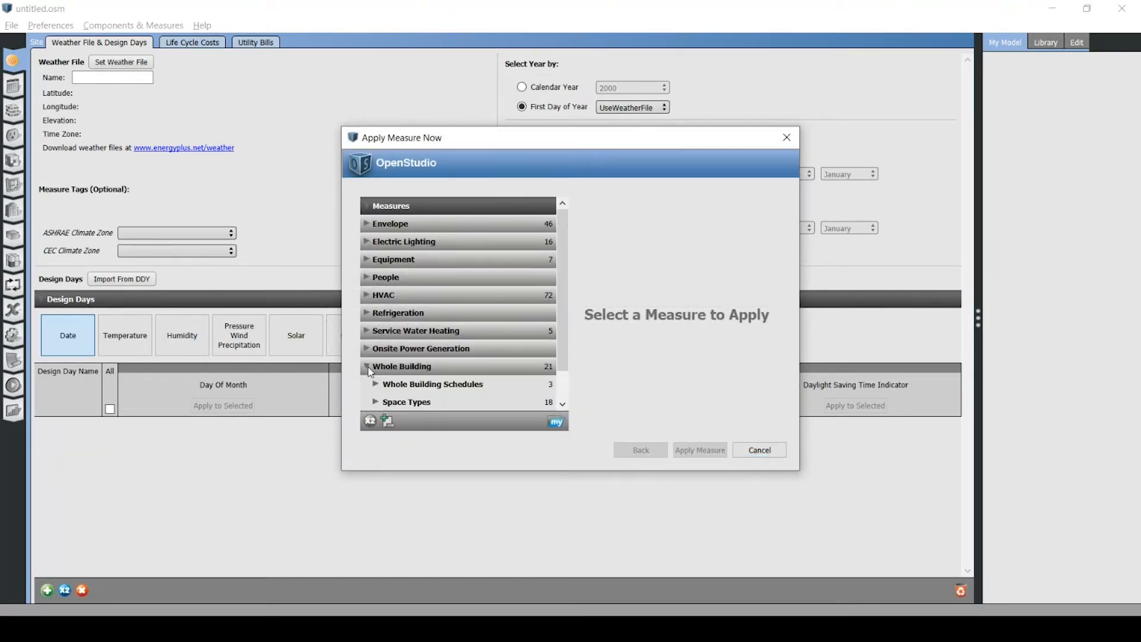
{"action": "left_click", "coordinate": [376, 368]}
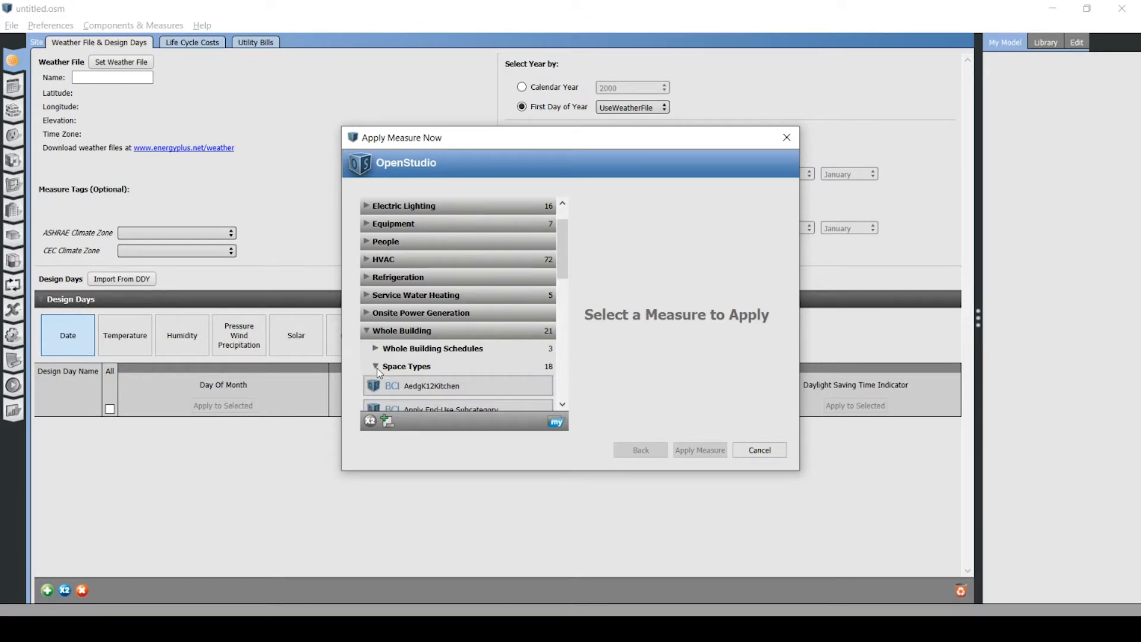
{"action": "scroll", "coordinate": [417, 355], "scroll_direction": "down", "scroll_amount": 2}
{"action": "scroll", "coordinate": [417, 356], "scroll_direction": "down", "scroll_amount": 3}
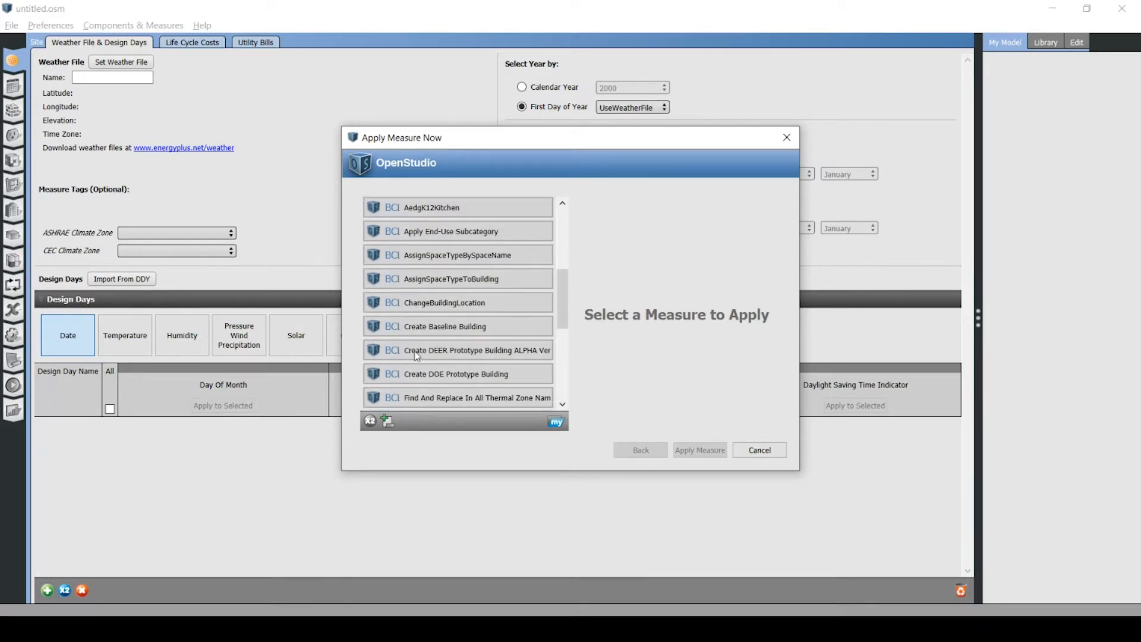
{"action": "left_click", "coordinate": [428, 339]}
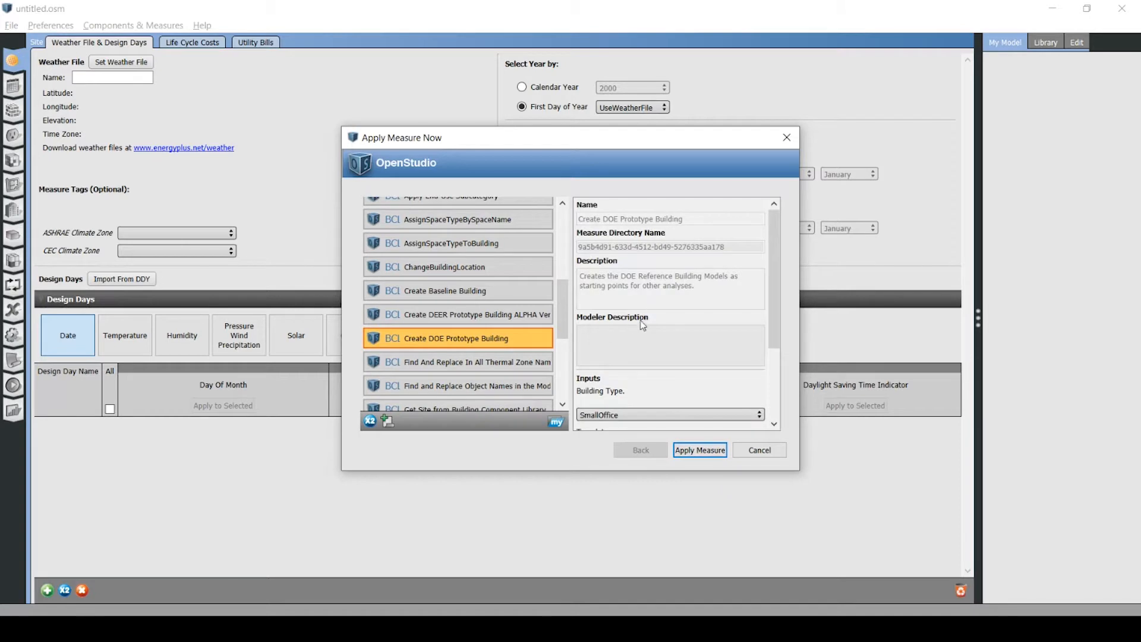
Set the prototype building inputs to type MediumOffice, template 90.1-2010 and climate zone ASHRAE 169-2006-5A.
{"action": "scroll", "coordinate": [658, 315], "scroll_direction": "down", "scroll_amount": 3}
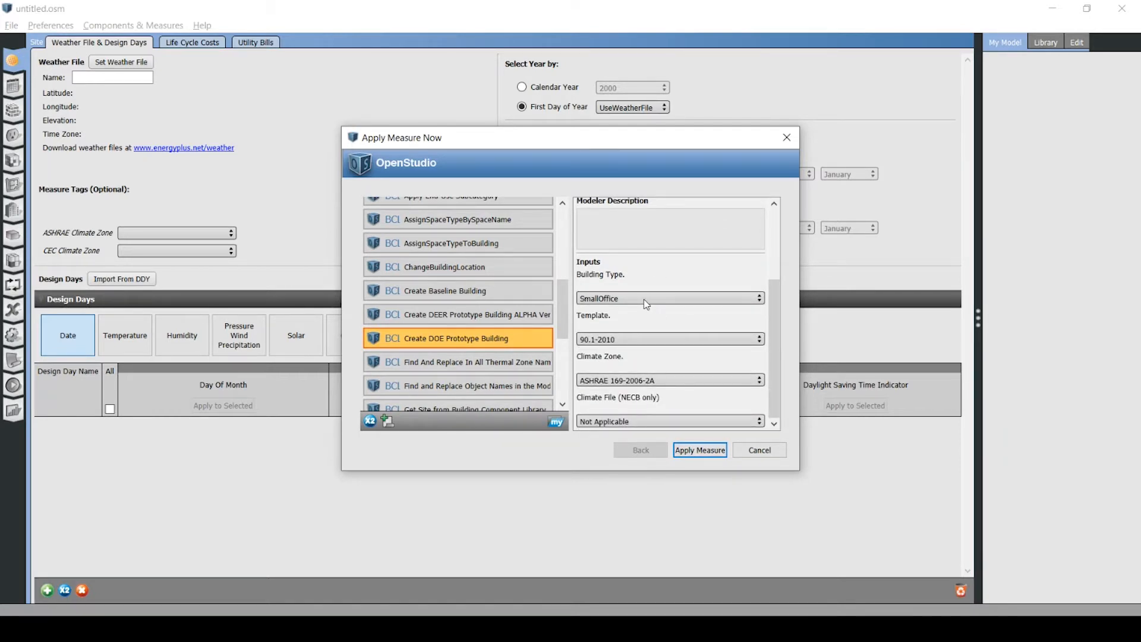
{"action": "left_click", "coordinate": [645, 300]}
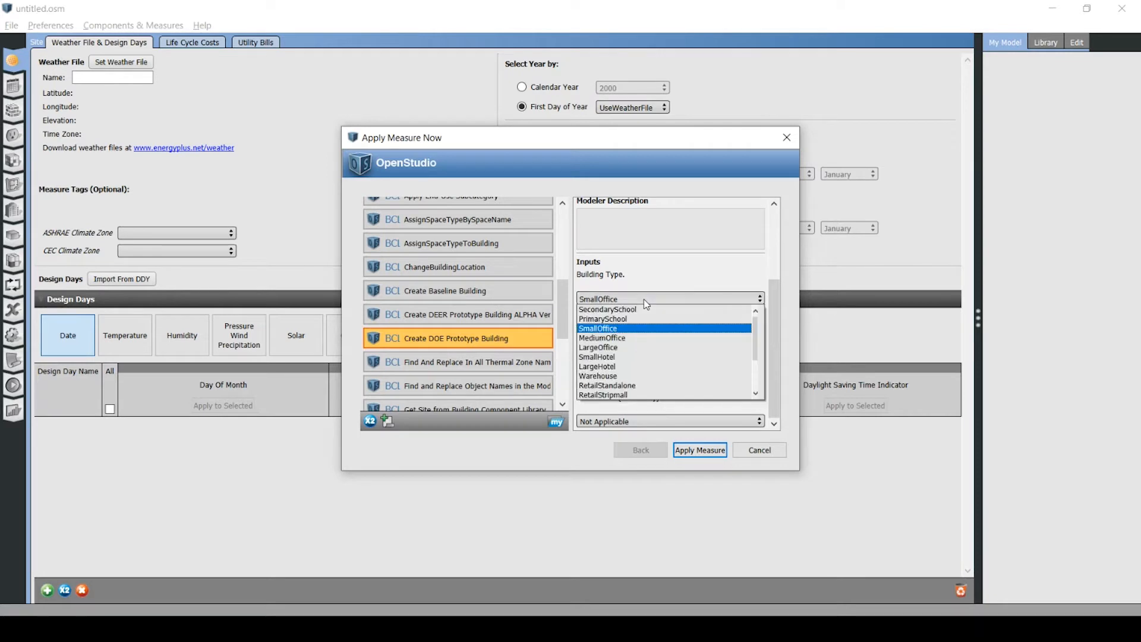
{"action": "left_click", "coordinate": [644, 335]}
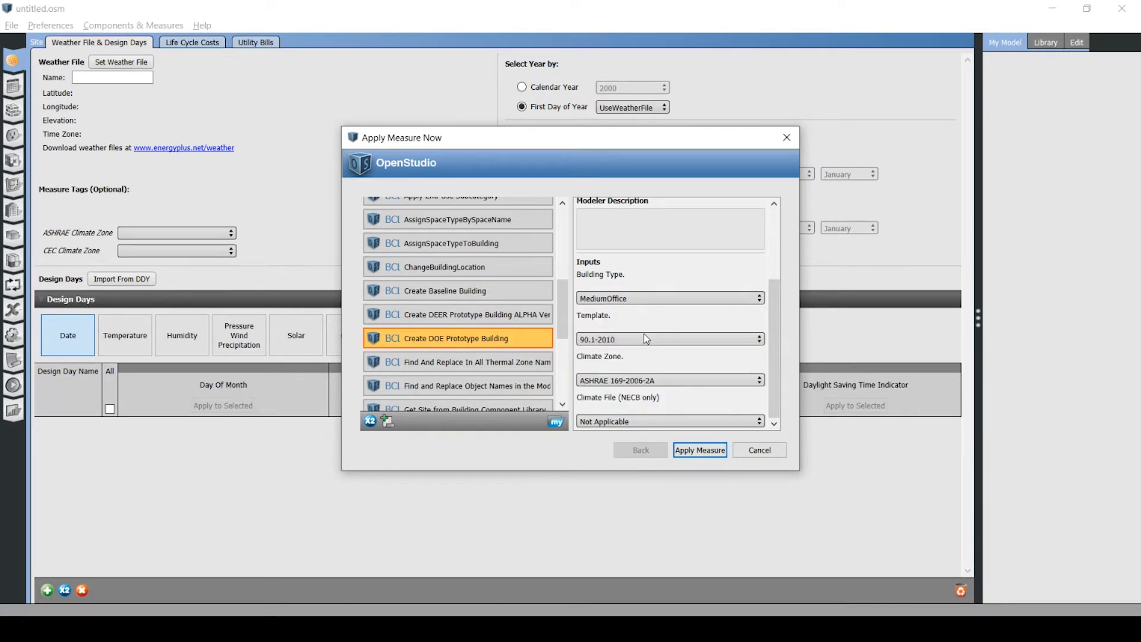
{"action": "left_click", "coordinate": [637, 343]}
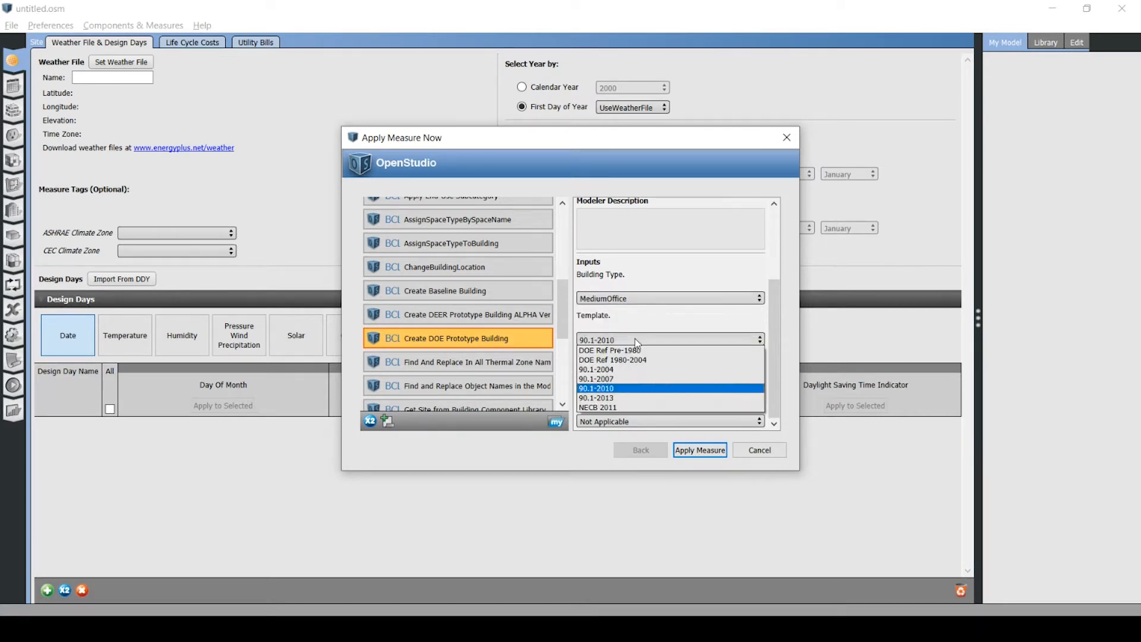
{"action": "left_click", "coordinate": [636, 389]}
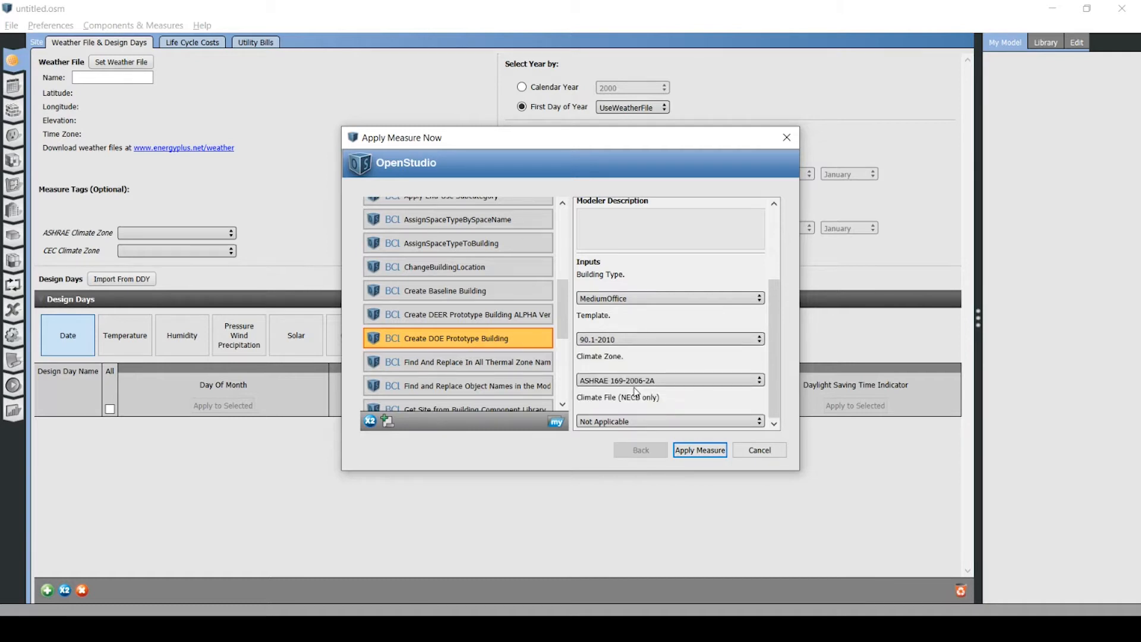
{"action": "left_click", "coordinate": [617, 381]}
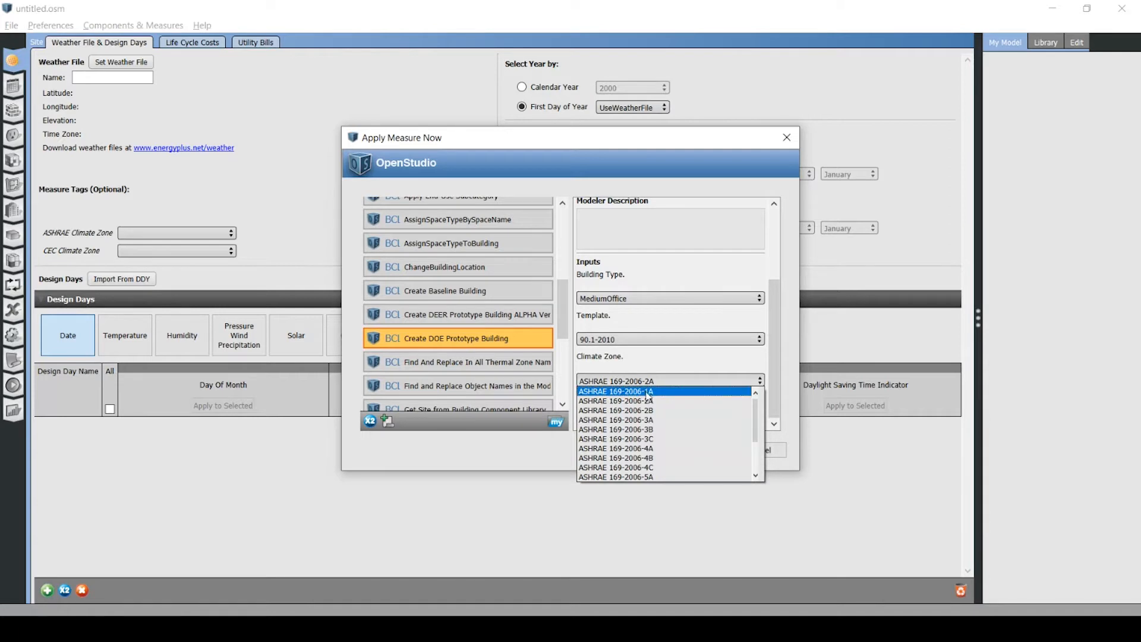
{"action": "left_click", "coordinate": [634, 477]}
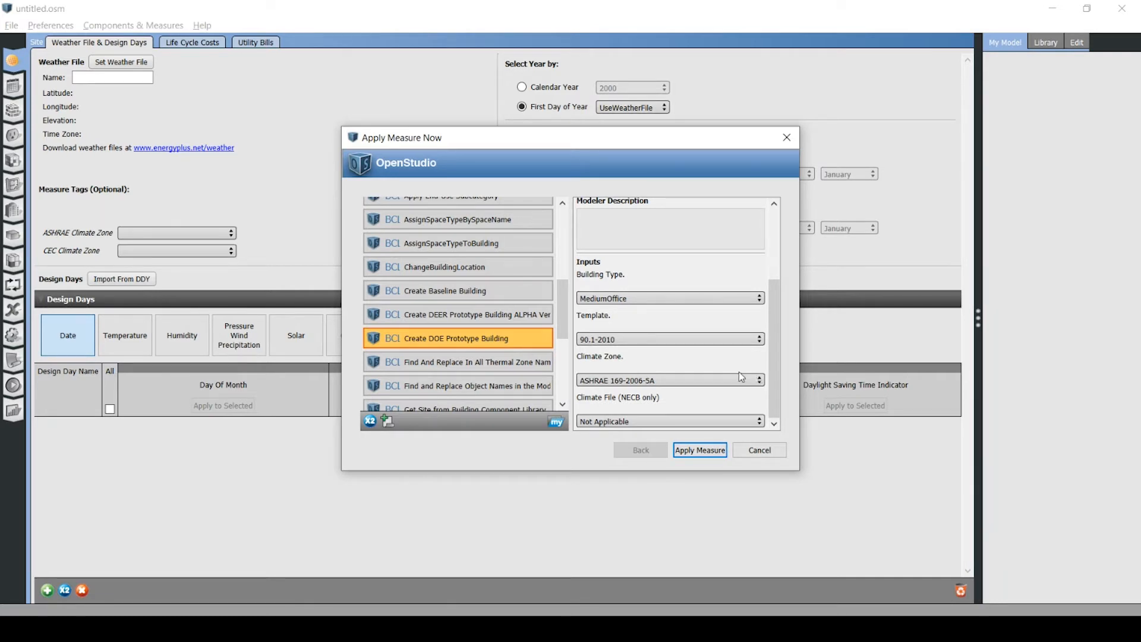
Apply the prototype building measure, review its output log and accept the changes to the model.
{"action": "left_click", "coordinate": [705, 455]}
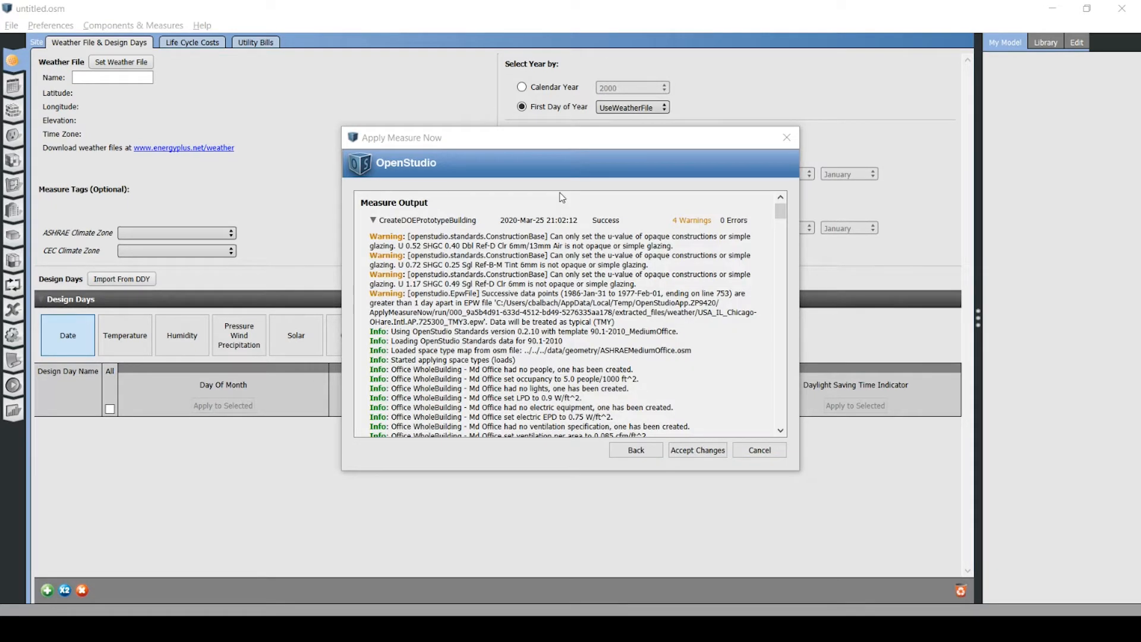
{"action": "left_click_drag", "start_coordinate": [781, 213], "coordinate": [786, 306]}
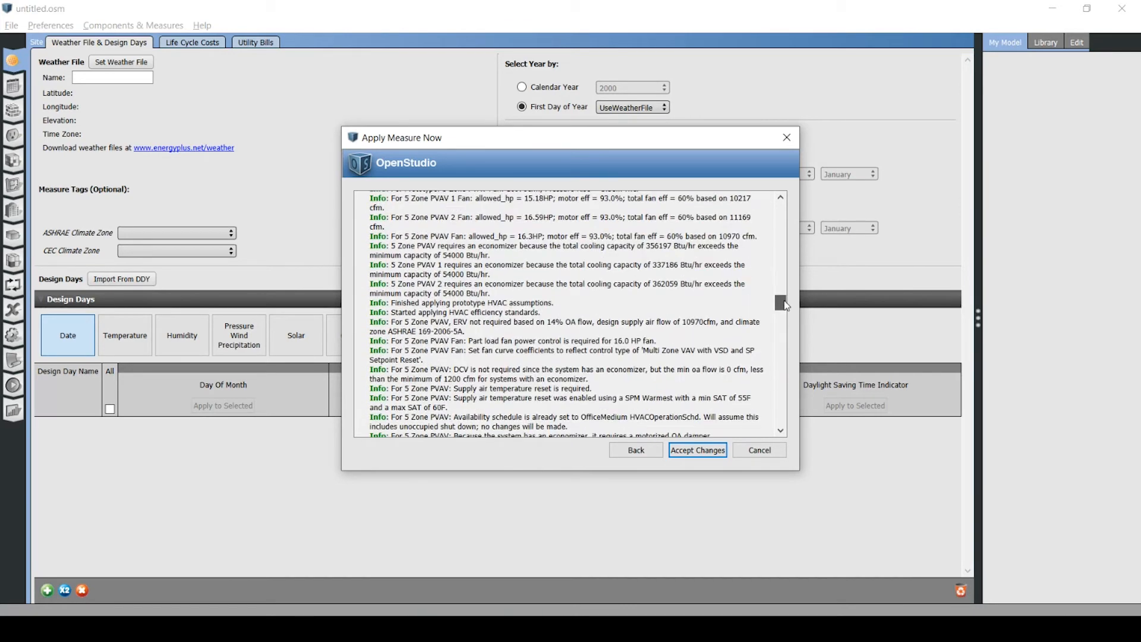
{"action": "left_click", "coordinate": [699, 451]}
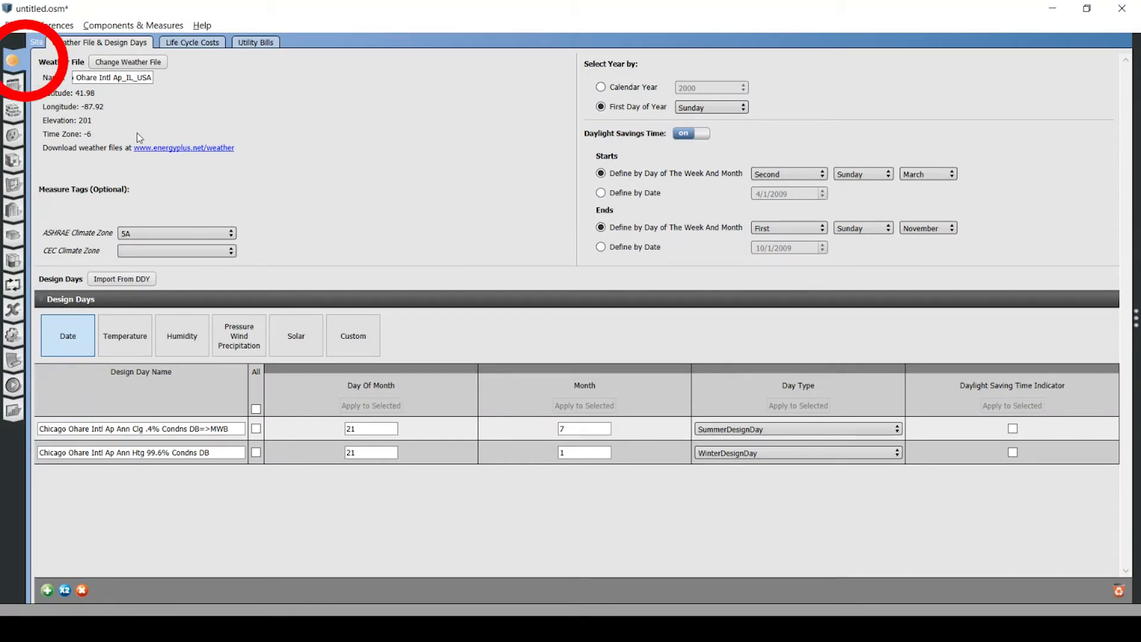
Check the weather file name and the names of the cooling and heating design days on the site page.
{"action": "left_click_drag", "start_coordinate": [151, 78], "coordinate": [40, 80]}
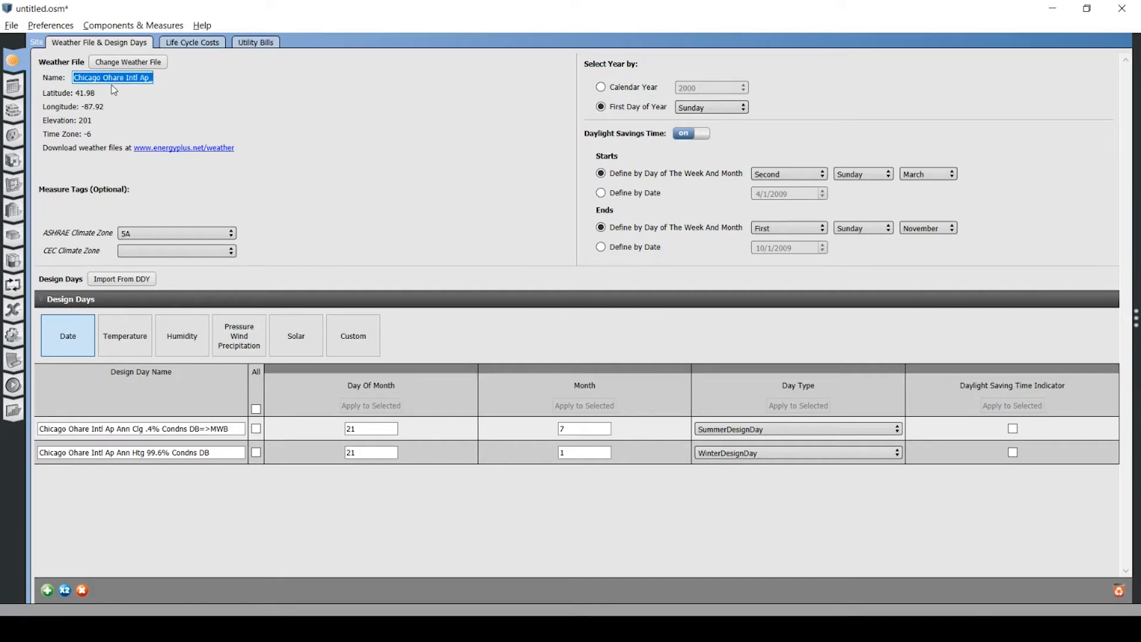
{"action": "left_click_drag", "start_coordinate": [145, 429], "coordinate": [45, 437]}
{"action": "left_click_drag", "start_coordinate": [189, 453], "coordinate": [47, 455]}
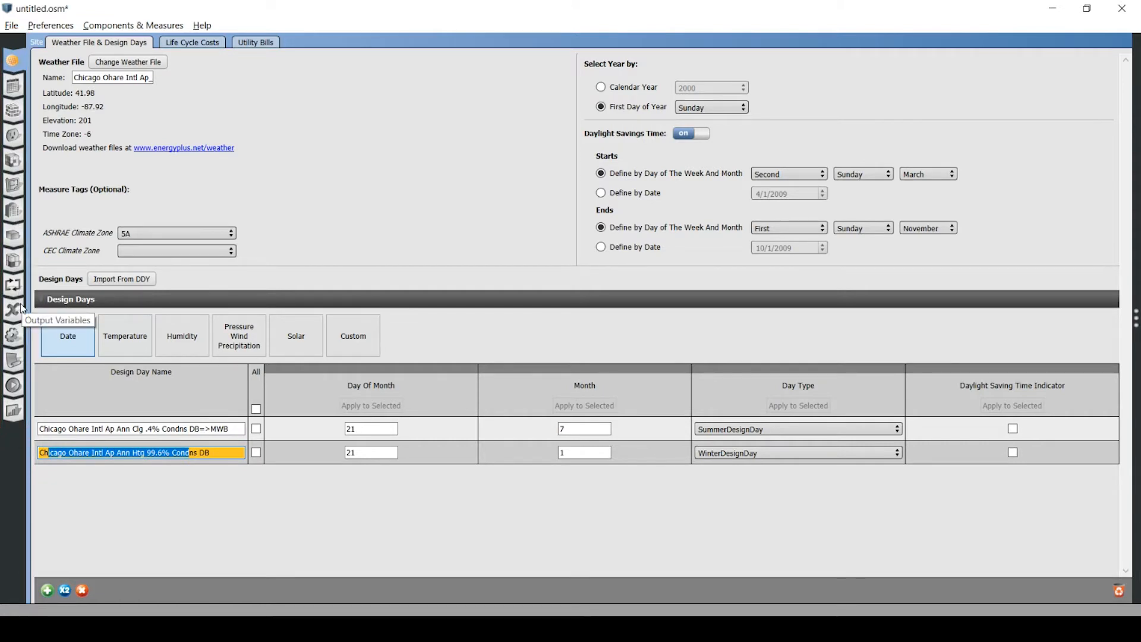
Examine the building geometry in 3D, rendering it by Normal and Boundary and returning it to Surface Type.
{"action": "left_click", "coordinate": [20, 188]}
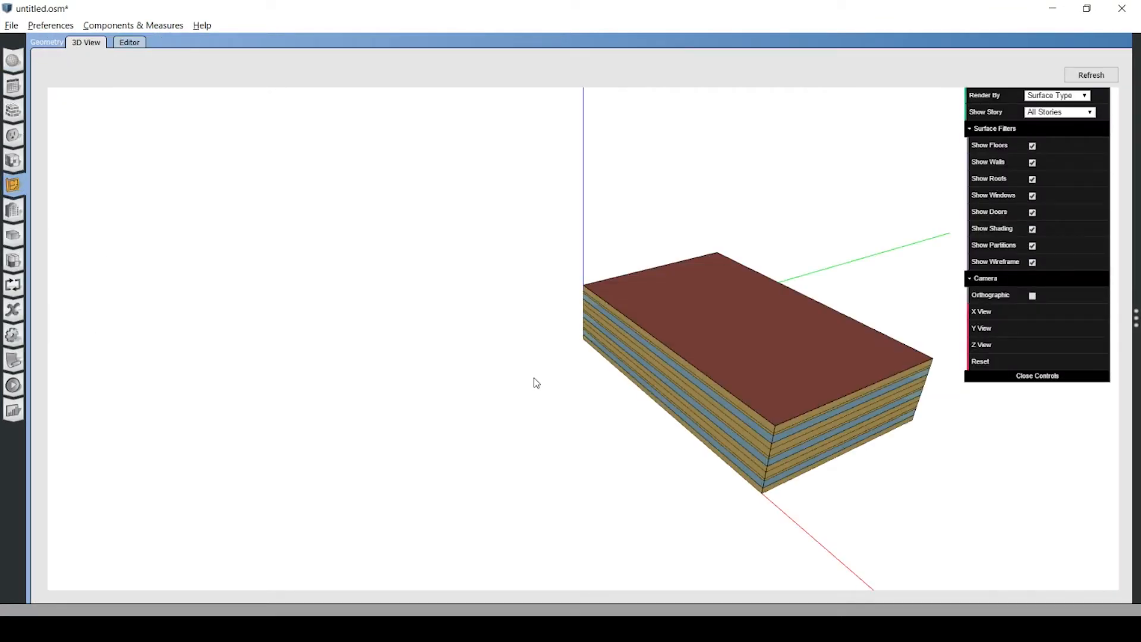
{"action": "left_click_drag", "start_coordinate": [693, 376], "coordinate": [457, 354]}
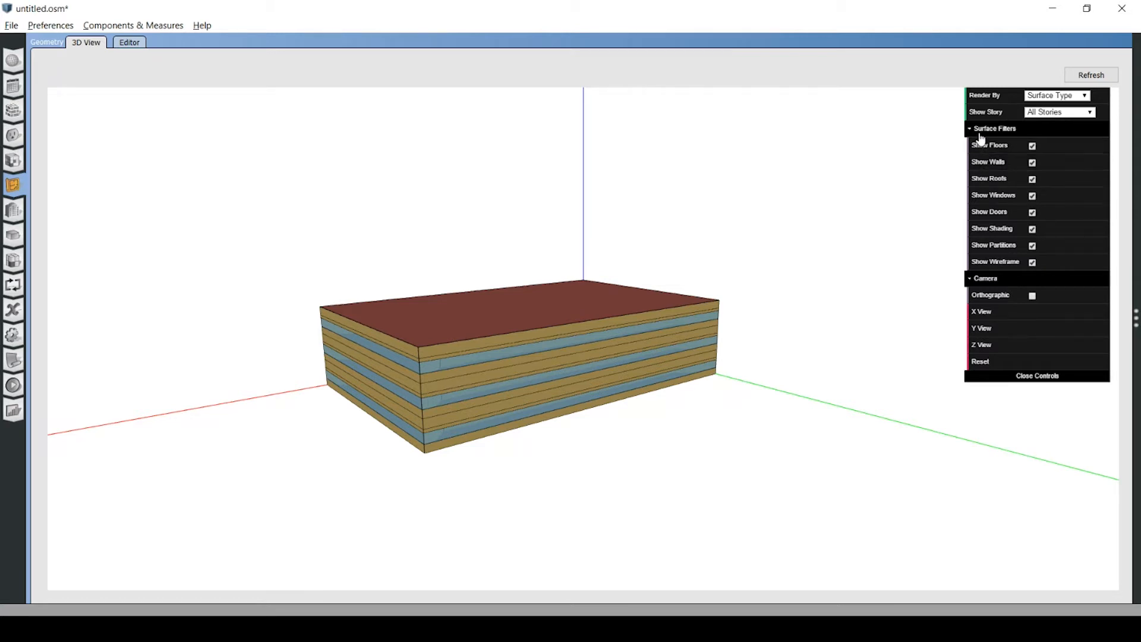
{"action": "left_click", "coordinate": [1051, 96]}
{"action": "left_click", "coordinate": [1049, 116]}
{"action": "left_click", "coordinate": [1051, 96]}
{"action": "left_click", "coordinate": [1054, 127]}
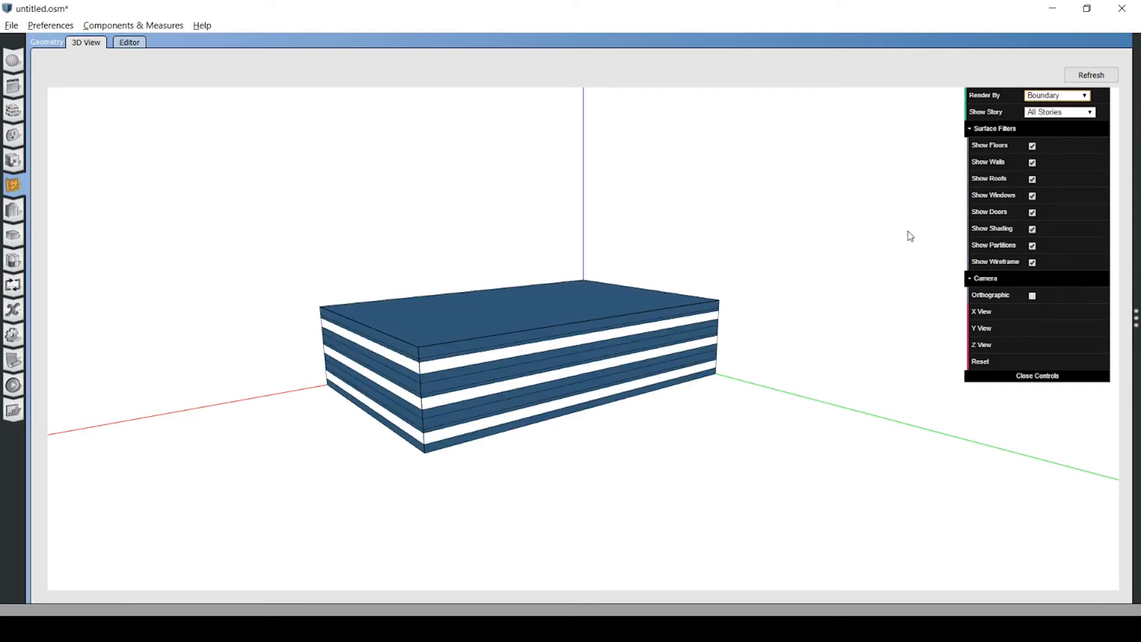
{"action": "left_click", "coordinate": [1046, 97]}
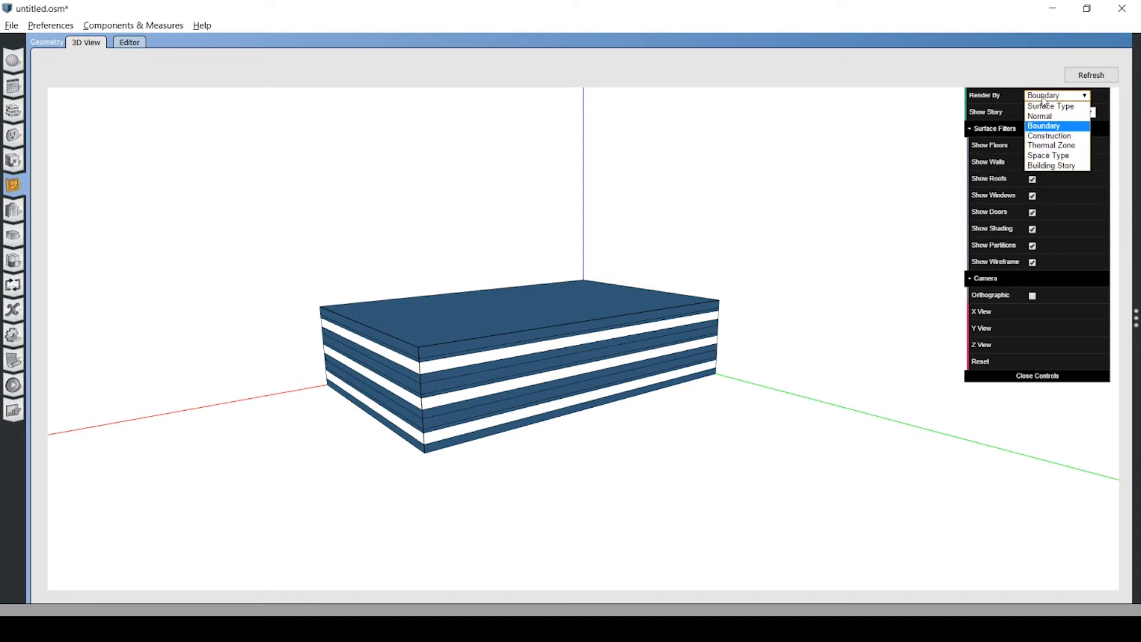
{"action": "left_click", "coordinate": [1047, 107]}
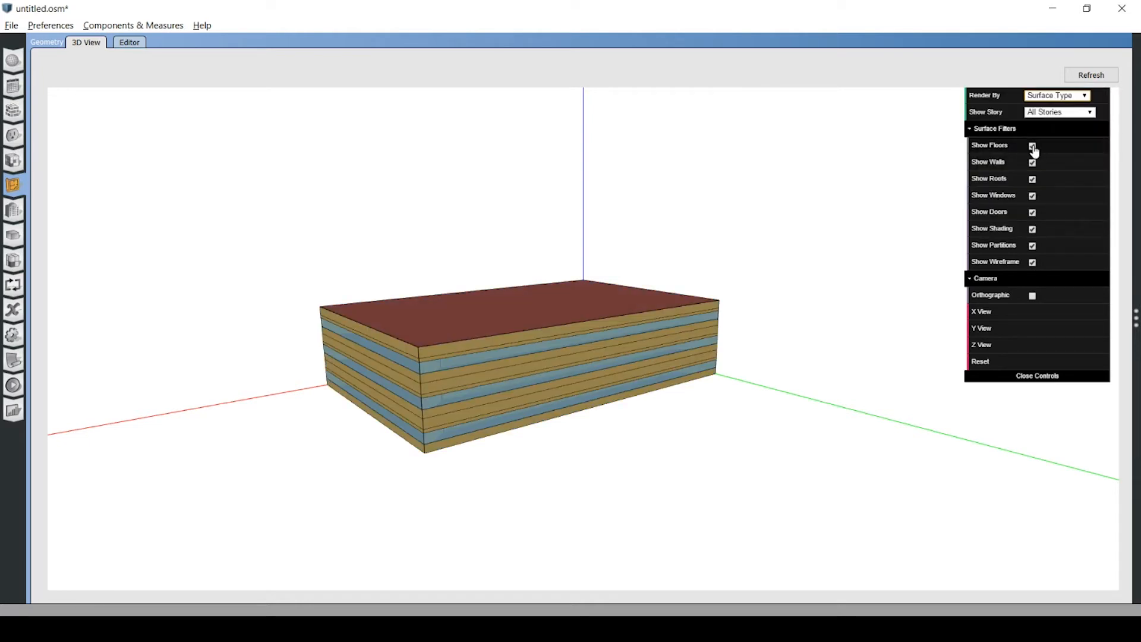
Hide every surface and wireframe category except windows in the 3D view and inspect the top-floor north window's details.
{"action": "left_click", "coordinate": [1033, 146]}
{"action": "left_click", "coordinate": [1032, 179]}
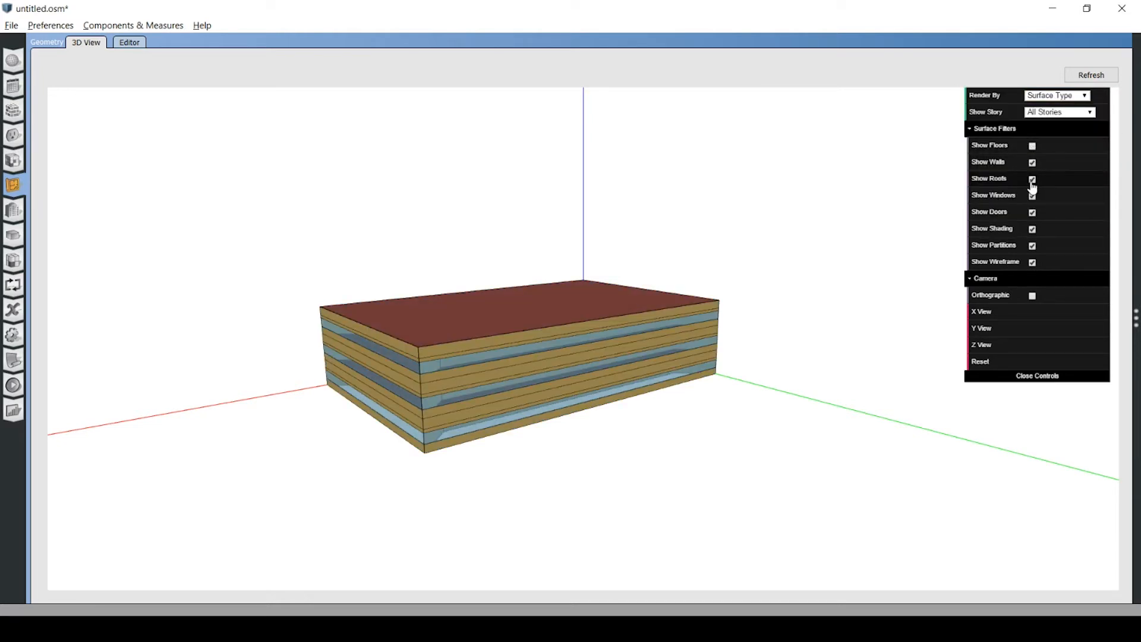
{"action": "left_click", "coordinate": [1032, 195]}
{"action": "left_click", "coordinate": [1032, 213]}
{"action": "left_click", "coordinate": [1033, 229]}
{"action": "left_click", "coordinate": [1032, 246]}
{"action": "left_click", "coordinate": [1033, 263]}
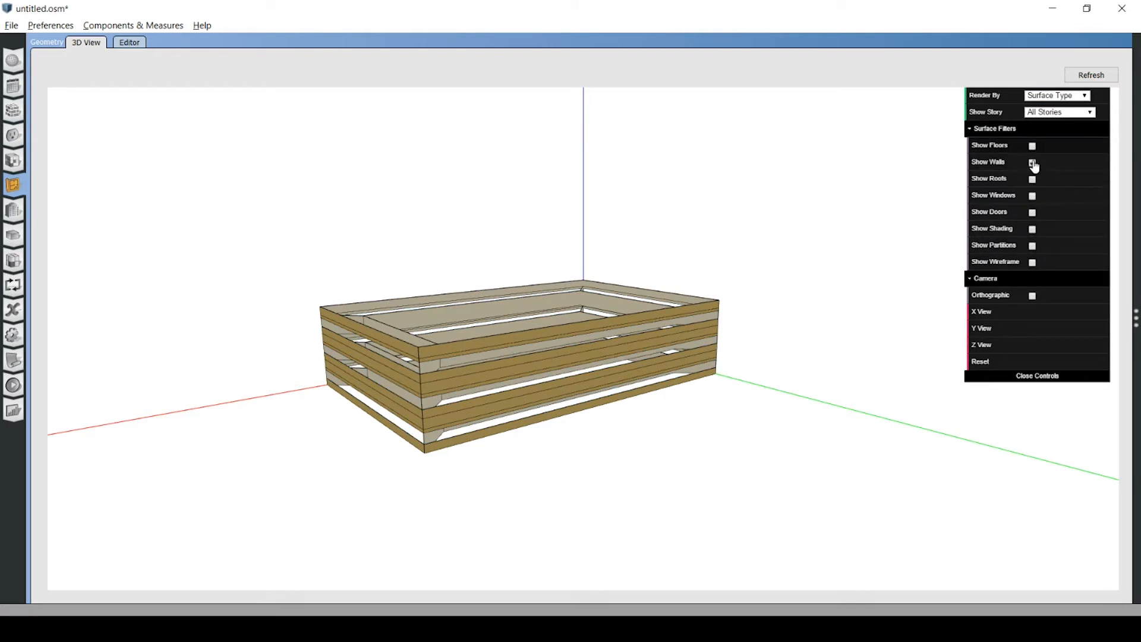
{"action": "left_click", "coordinate": [1033, 196]}
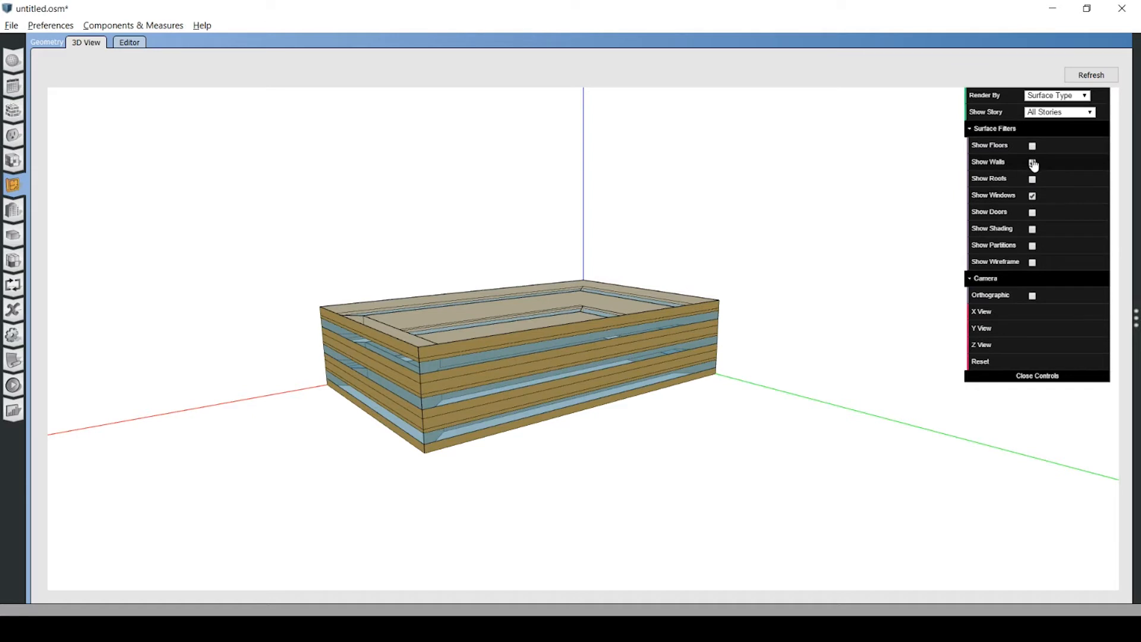
{"action": "left_click", "coordinate": [1032, 162]}
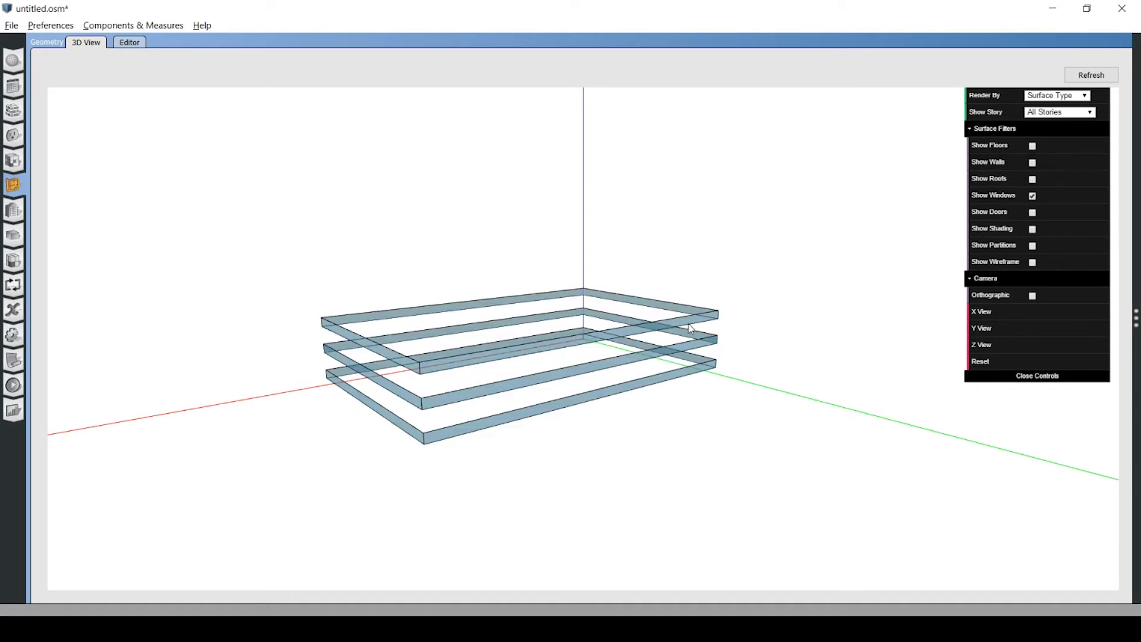
{"action": "mouse_move", "coordinate": [691, 326]}
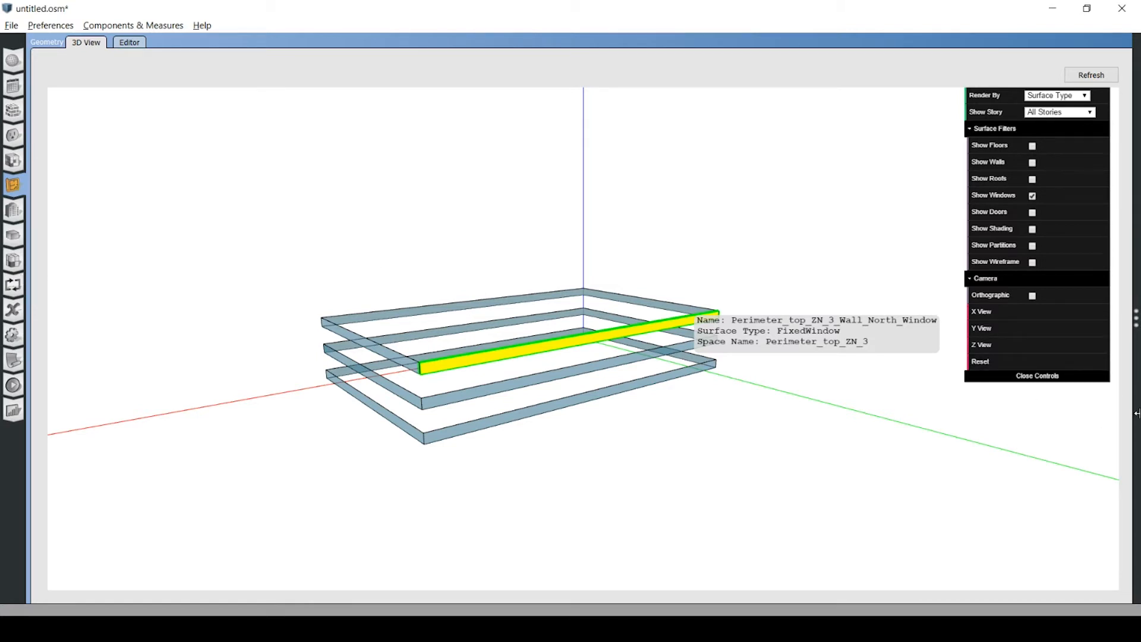
Examine the people and lights load definitions assigned to the medium office space type, widening the property pane.
{"action": "left_click", "coordinate": [14, 161]}
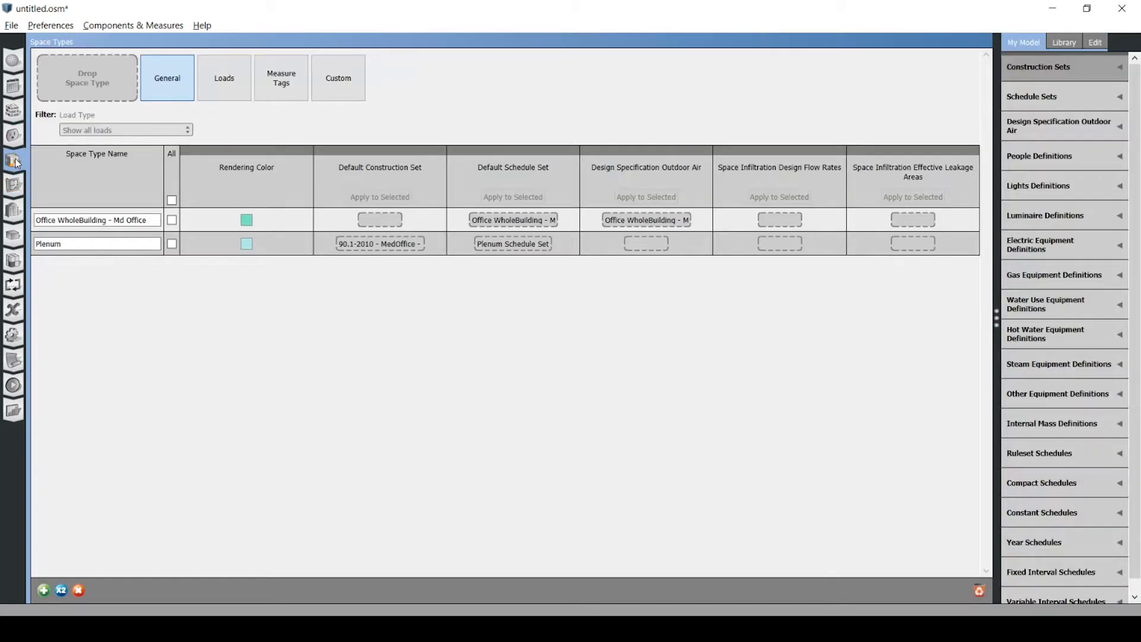
{"action": "left_click", "coordinate": [241, 79]}
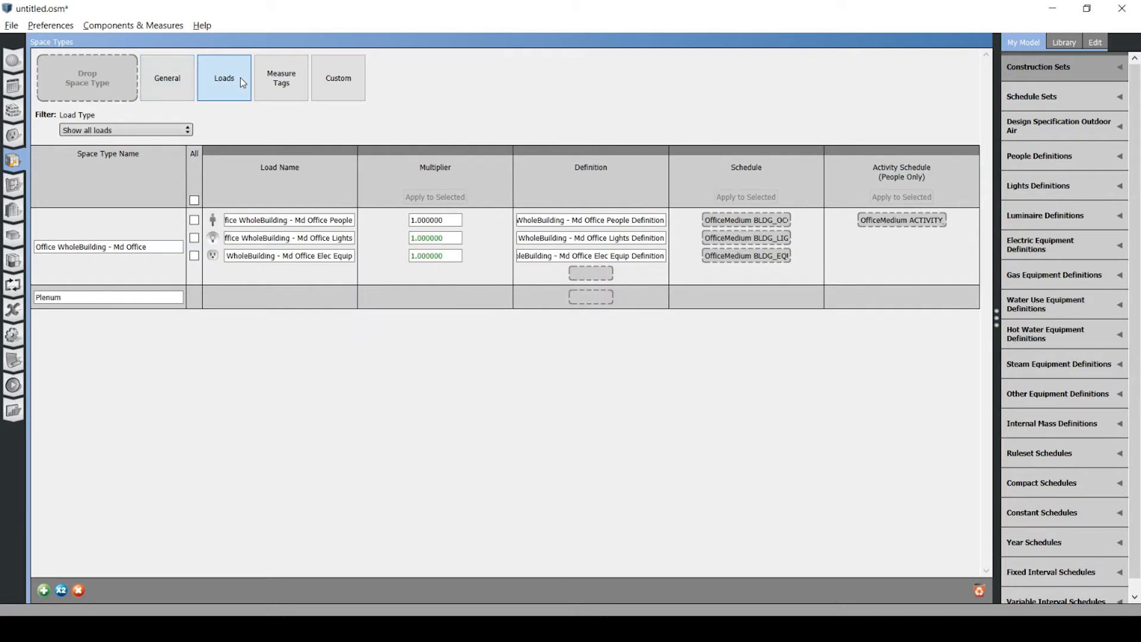
{"action": "left_click", "coordinate": [572, 221]}
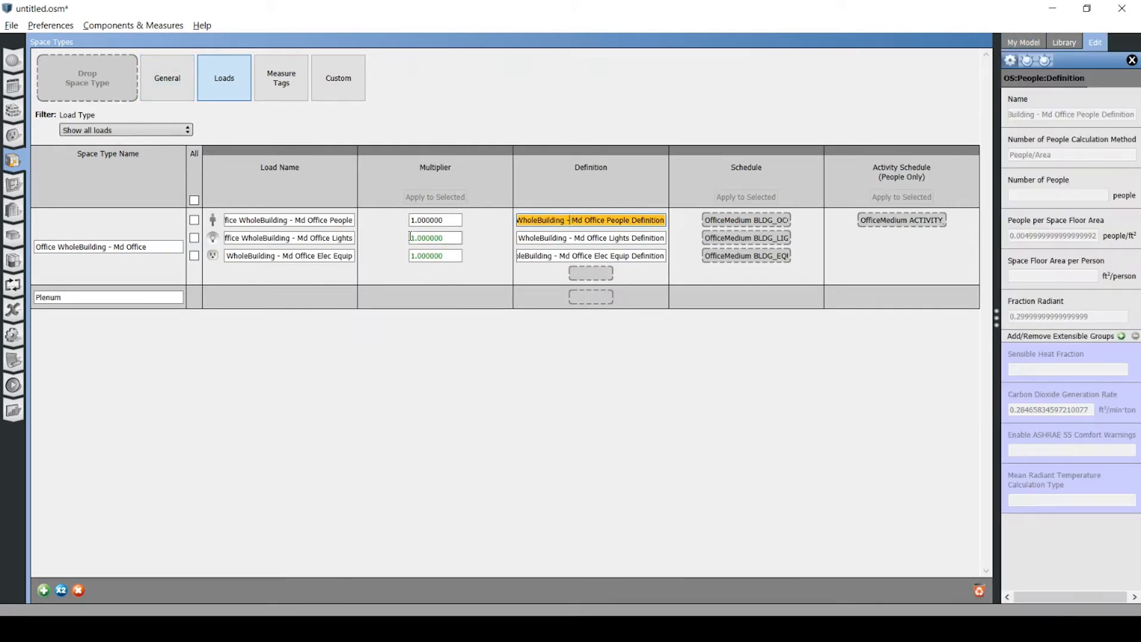
{"action": "left_click", "coordinate": [591, 238]}
{"action": "left_click_drag", "start_coordinate": [997, 164], "coordinate": [824, 164]}
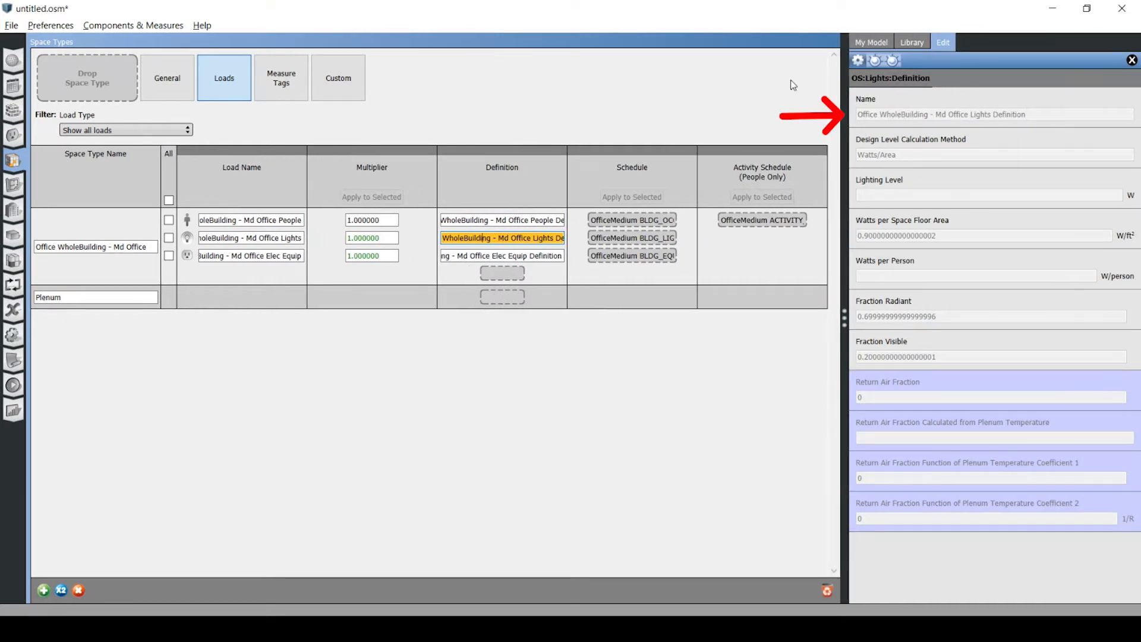
Set the medium office lights definition's watts per space floor area to 0.5 W/ft².
{"action": "left_click", "coordinate": [16, 137]}
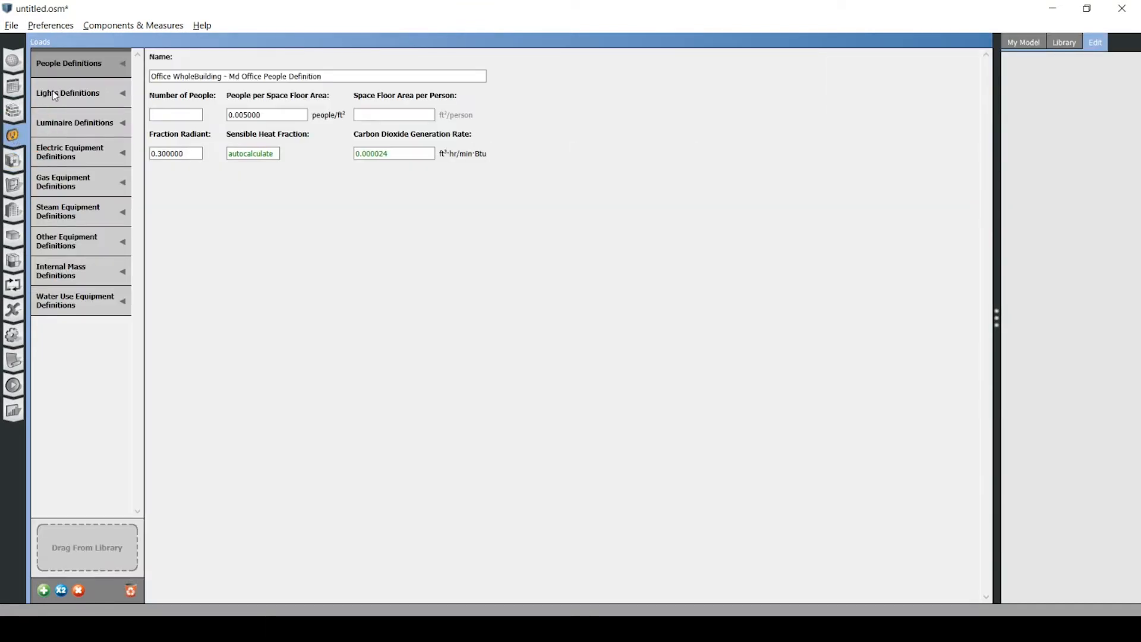
{"action": "left_click", "coordinate": [75, 94]}
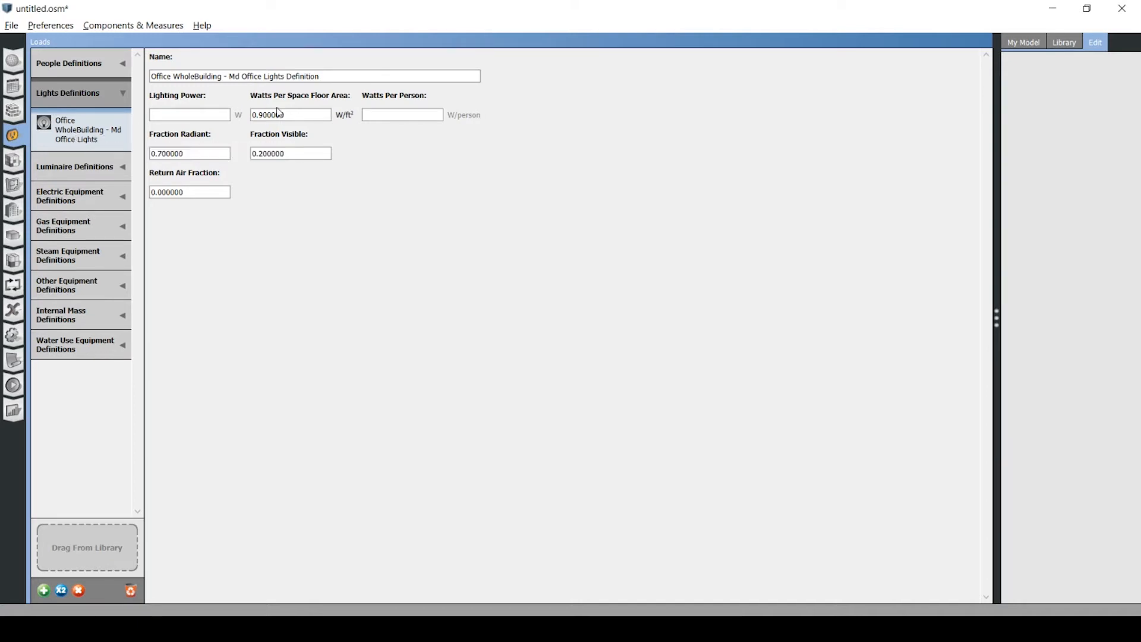
{"action": "left_click_drag", "start_coordinate": [317, 118], "coordinate": [191, 115]}
{"action": "type", "text": "0.5"}
{"action": "left_click", "coordinate": [178, 628]}
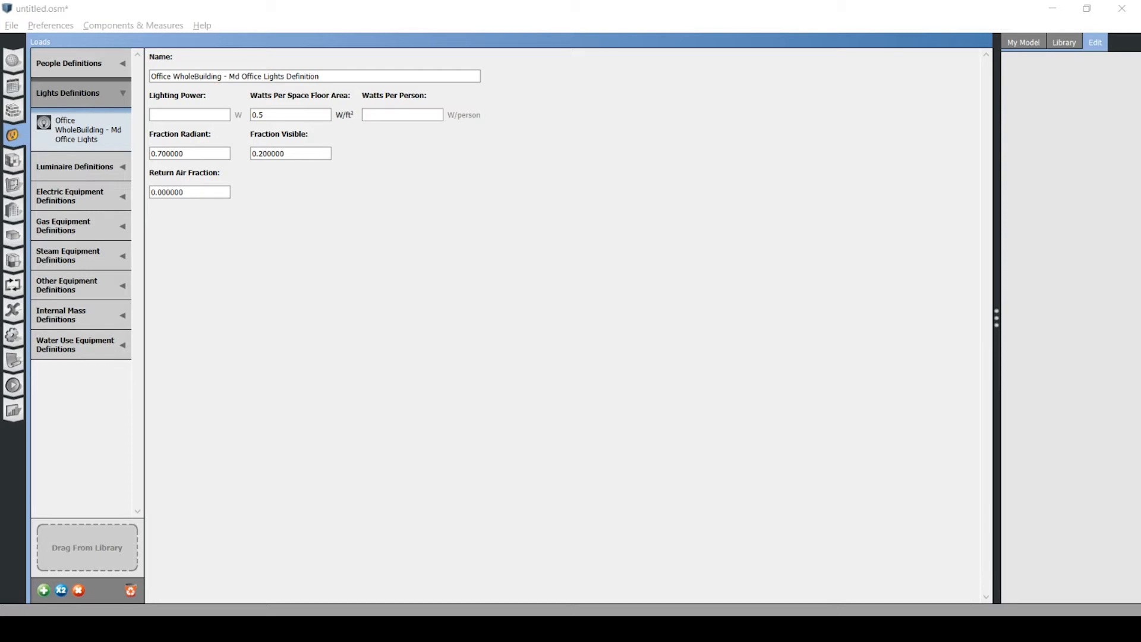
Review the medium office people definition and the electric equipment definitions in the loads.
{"action": "left_click", "coordinate": [117, 60]}
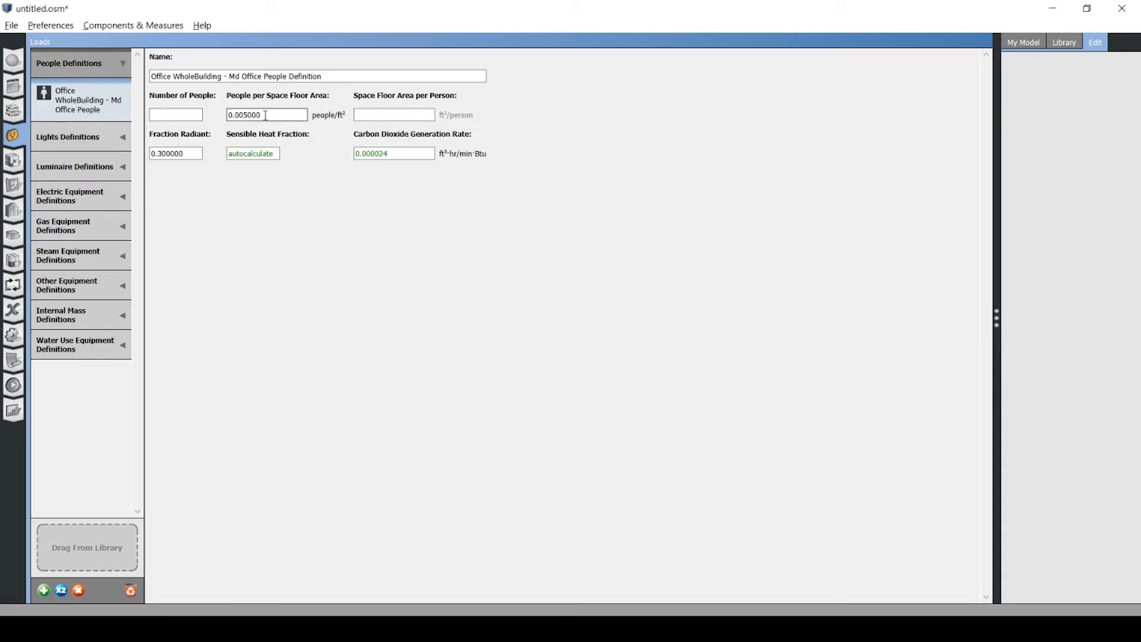
{"action": "left_click", "coordinate": [102, 193]}
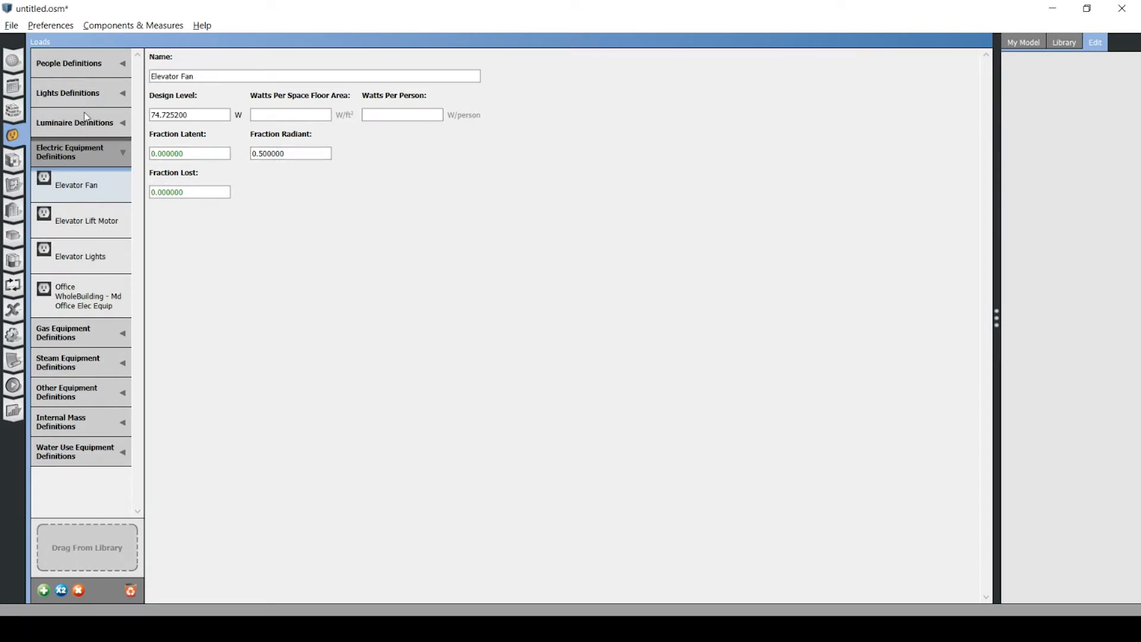
In the HVAC systems, set the pressure rise of the 5 Zone PVAV air loop's variable-volume fan to 2.5 inH₂O.
{"action": "left_click", "coordinate": [12, 288]}
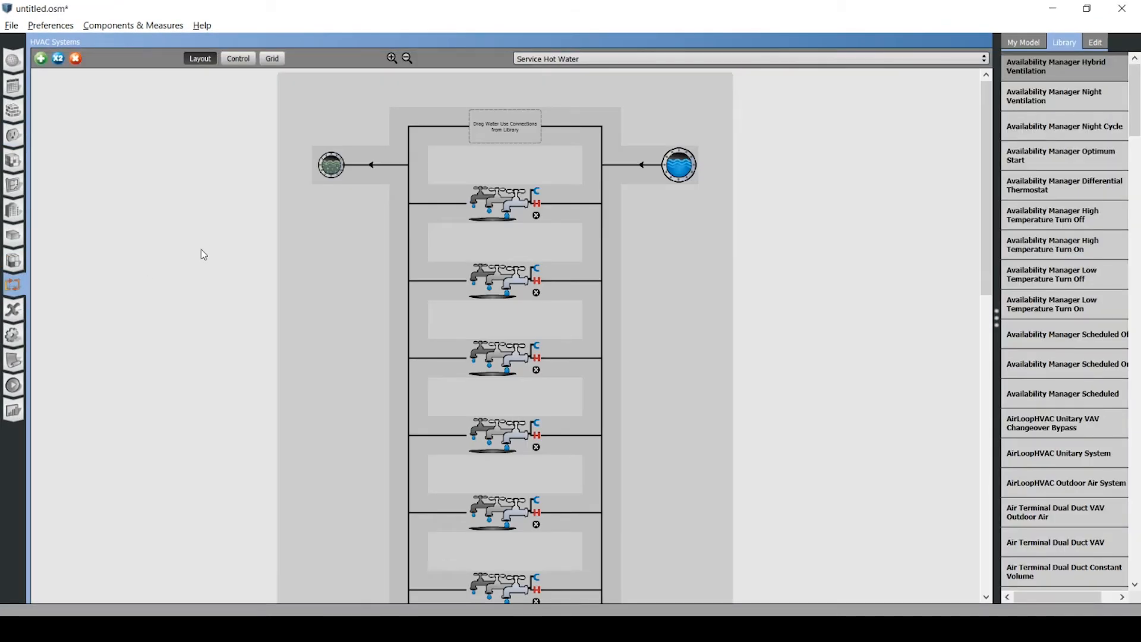
{"action": "left_click", "coordinate": [626, 60]}
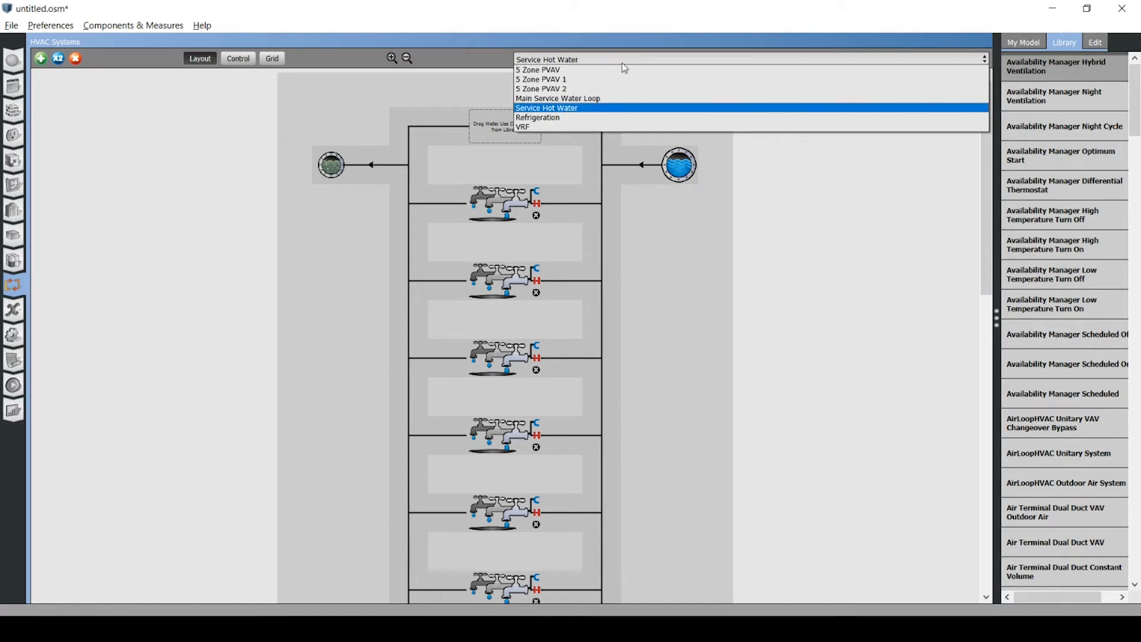
{"action": "left_click", "coordinate": [629, 70]}
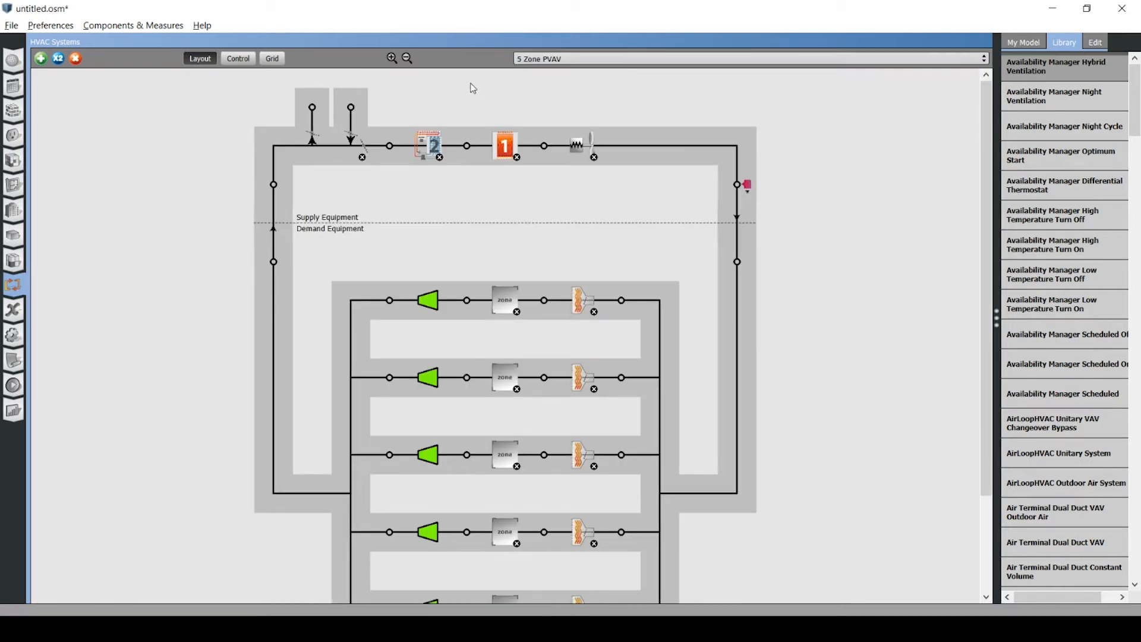
{"action": "left_click", "coordinate": [407, 59]}
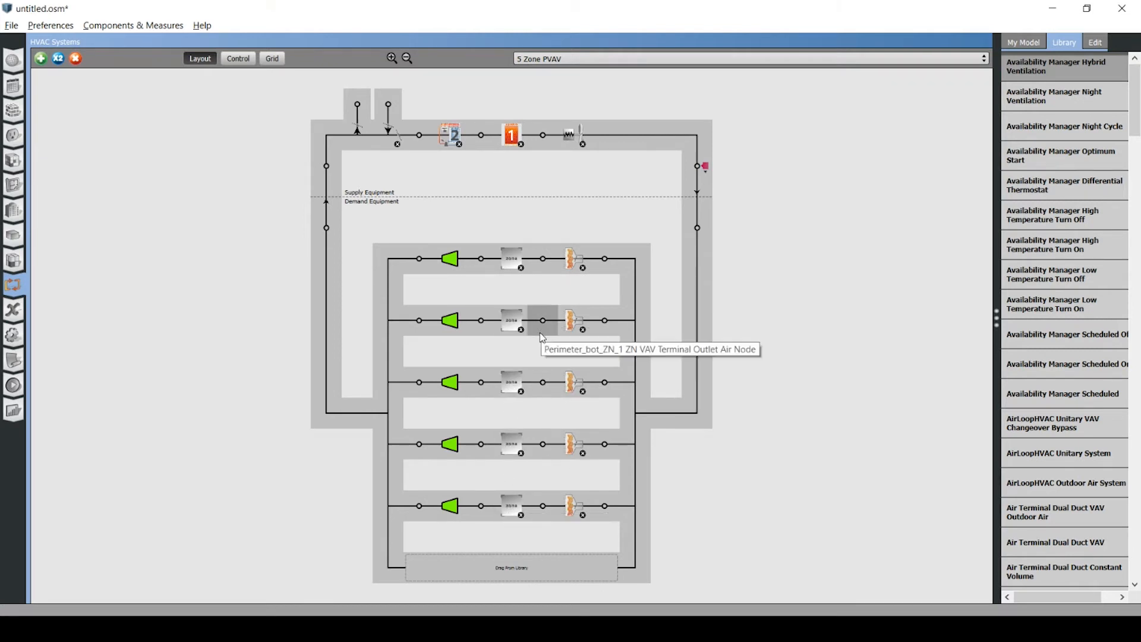
{"action": "left_click", "coordinate": [573, 138]}
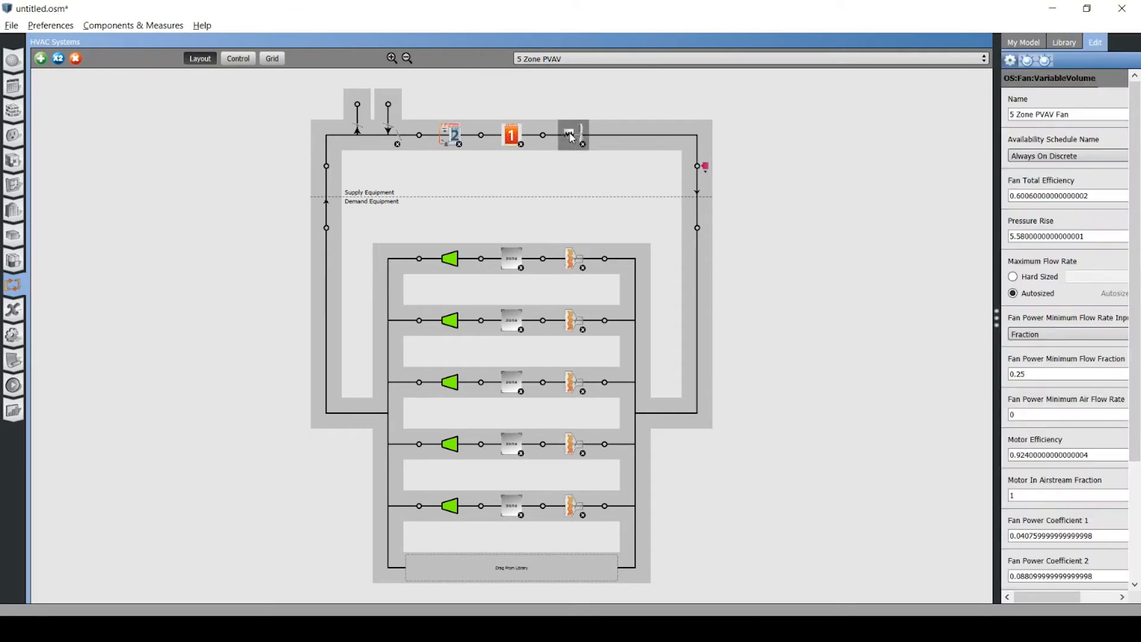
{"action": "left_click_drag", "start_coordinate": [997, 282], "coordinate": [854, 265]}
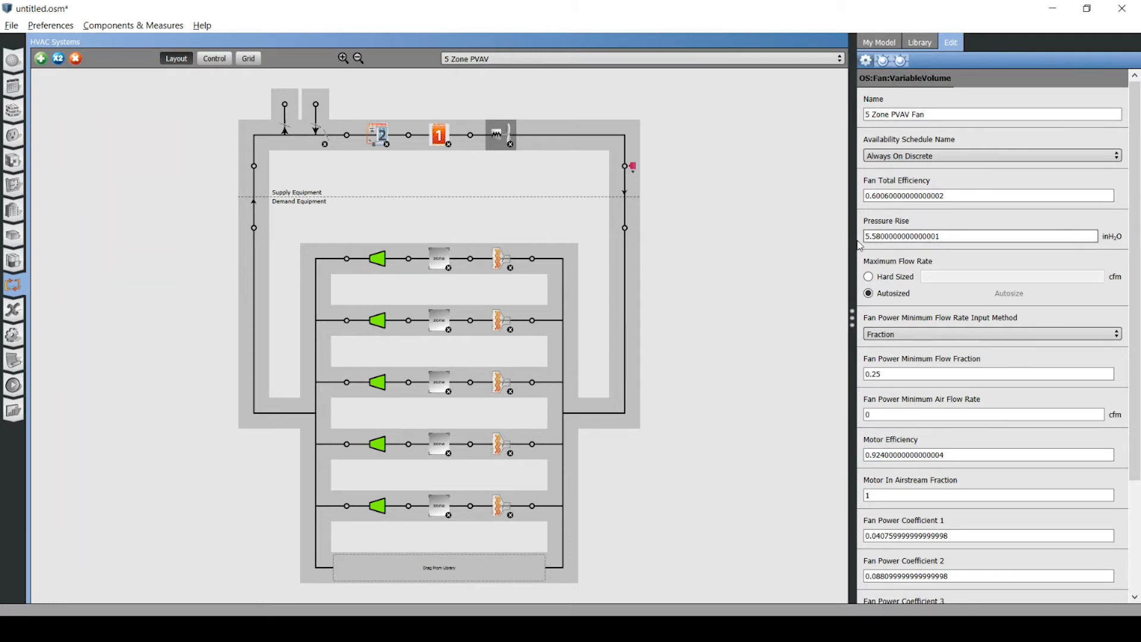
{"action": "left_click_drag", "start_coordinate": [958, 236], "coordinate": [851, 239]}
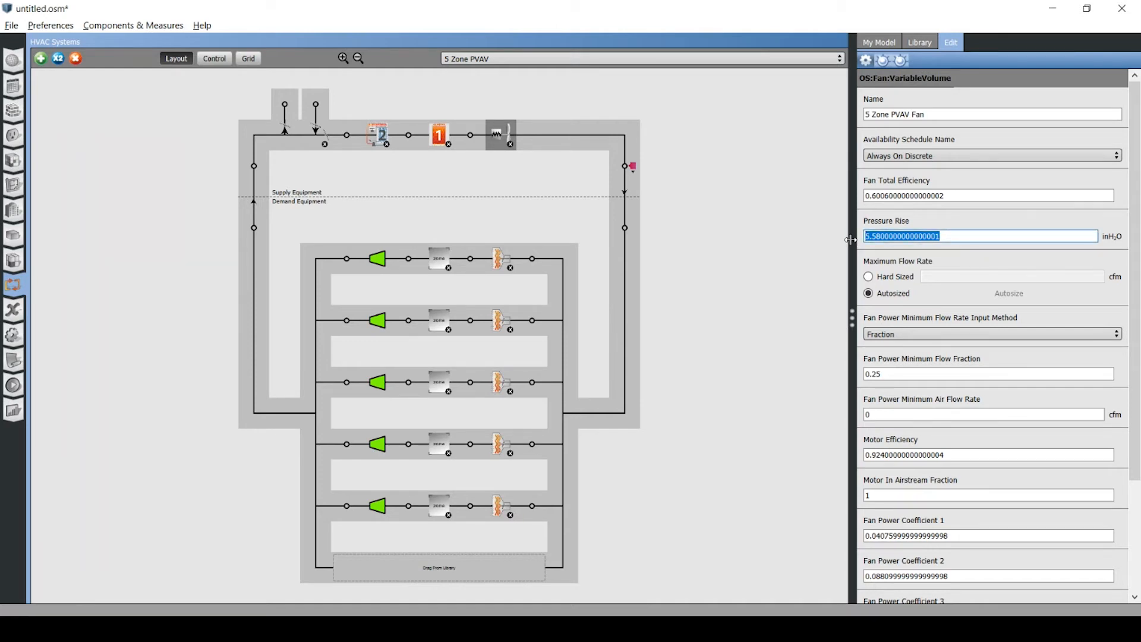
{"action": "type", "text": "2.5"}
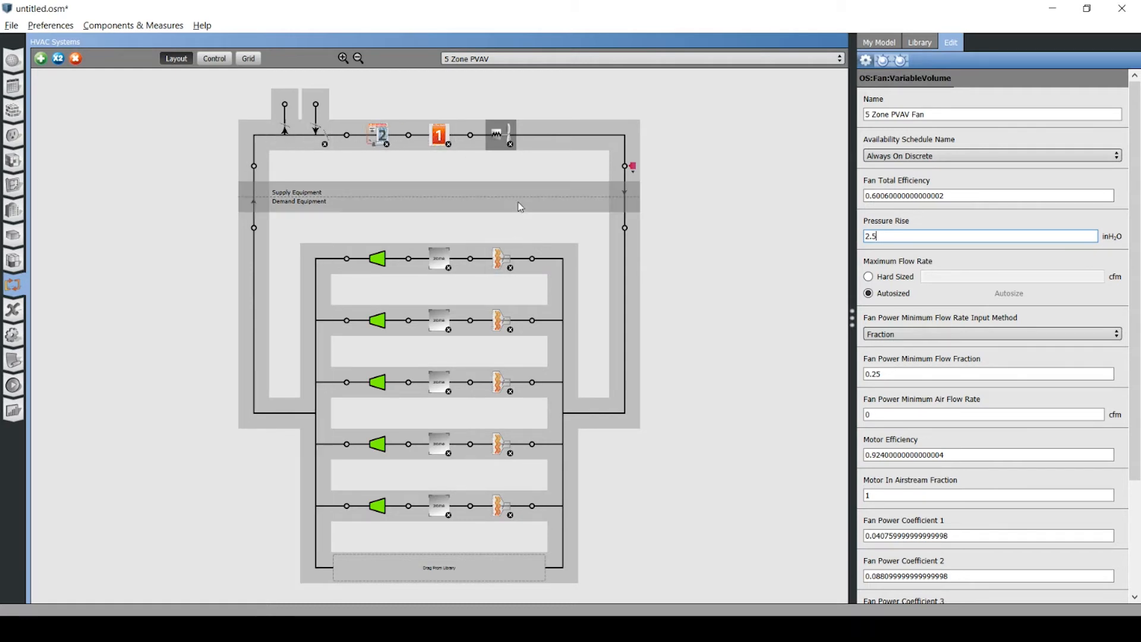
Inspect the air loop's main gas heating coil and the cooling thermostat schedule assigned to the Core_bottom thermal zone.
{"action": "left_click", "coordinate": [439, 134]}
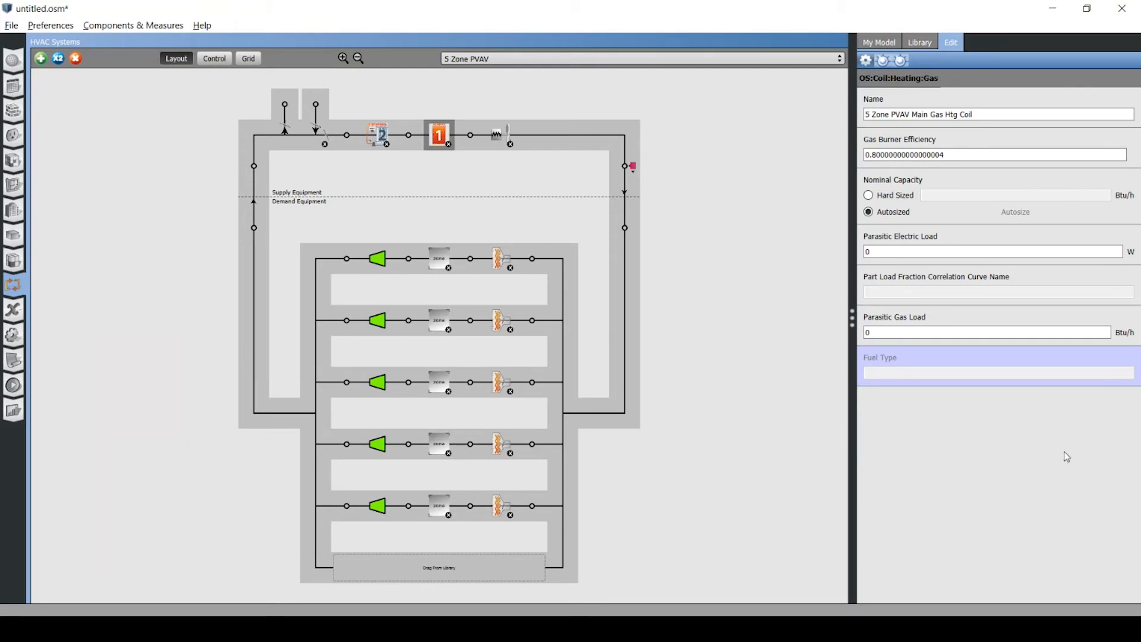
{"action": "left_click", "coordinate": [15, 262]}
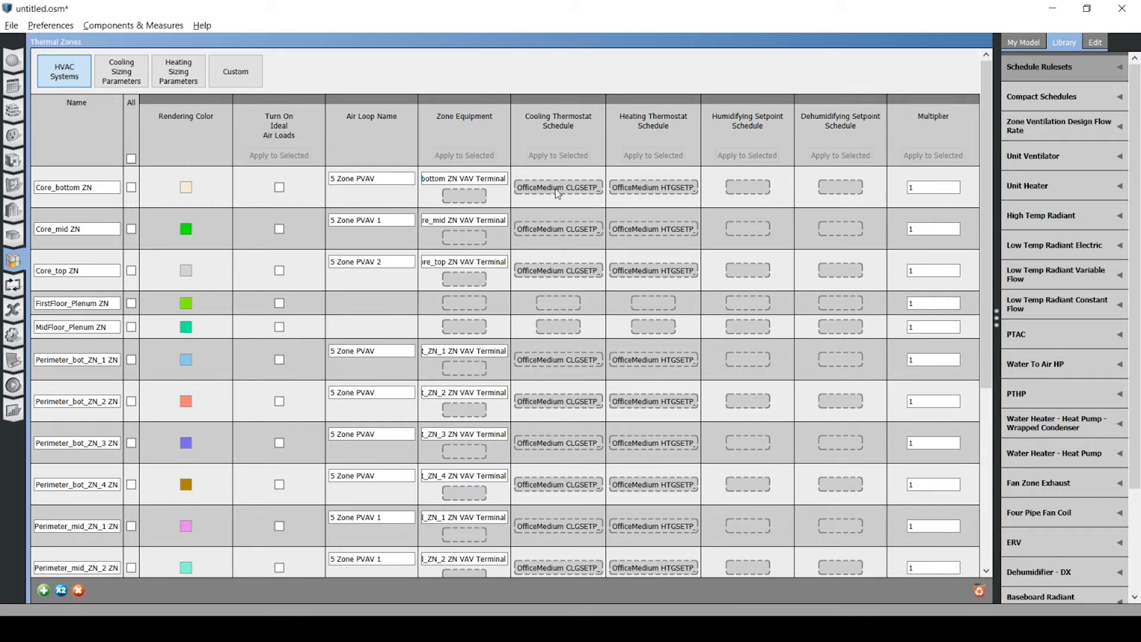
{"action": "left_click", "coordinate": [587, 190]}
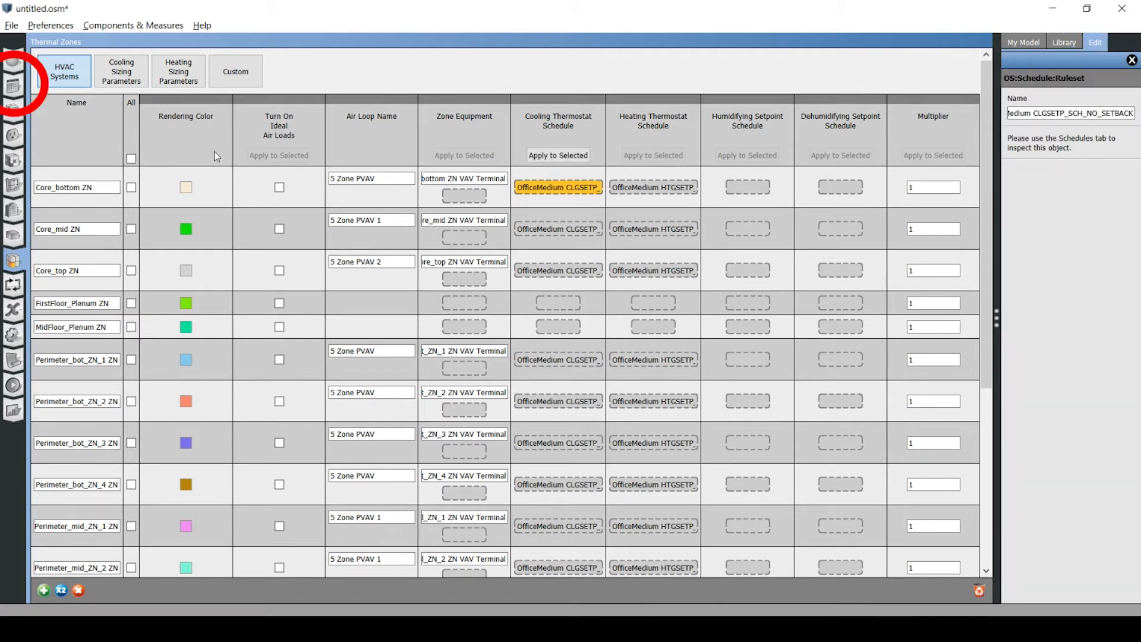
Find the OfficeMedium CLGSETP_SCH_NO_SETBACK schedule among the model's schedules and display its default day profile.
{"action": "left_click", "coordinate": [13, 89]}
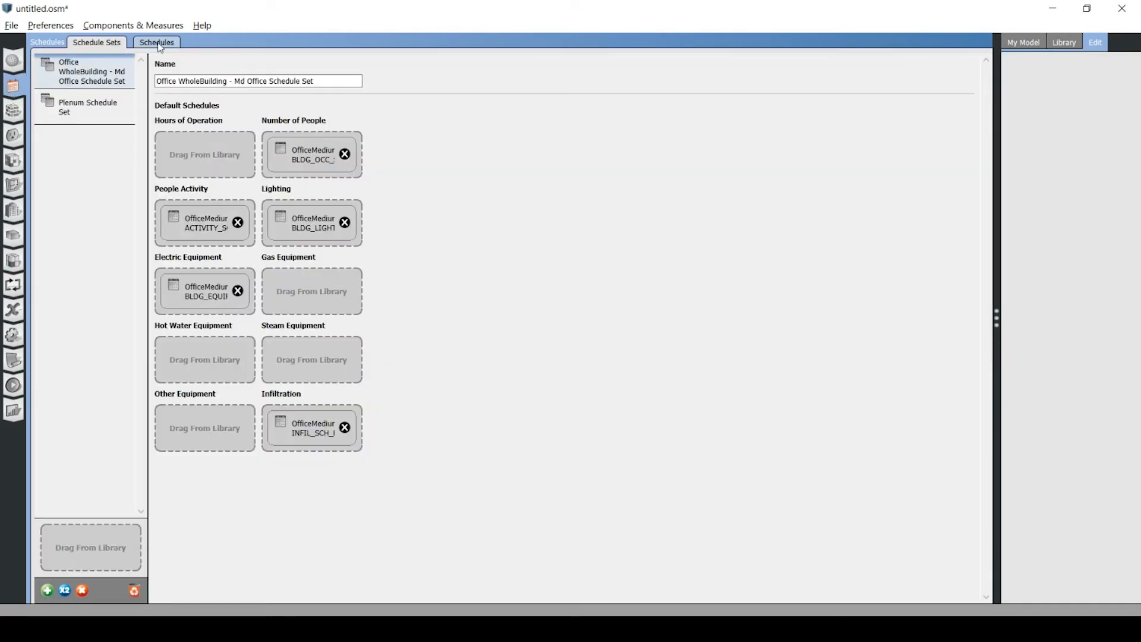
{"action": "left_click", "coordinate": [159, 43]}
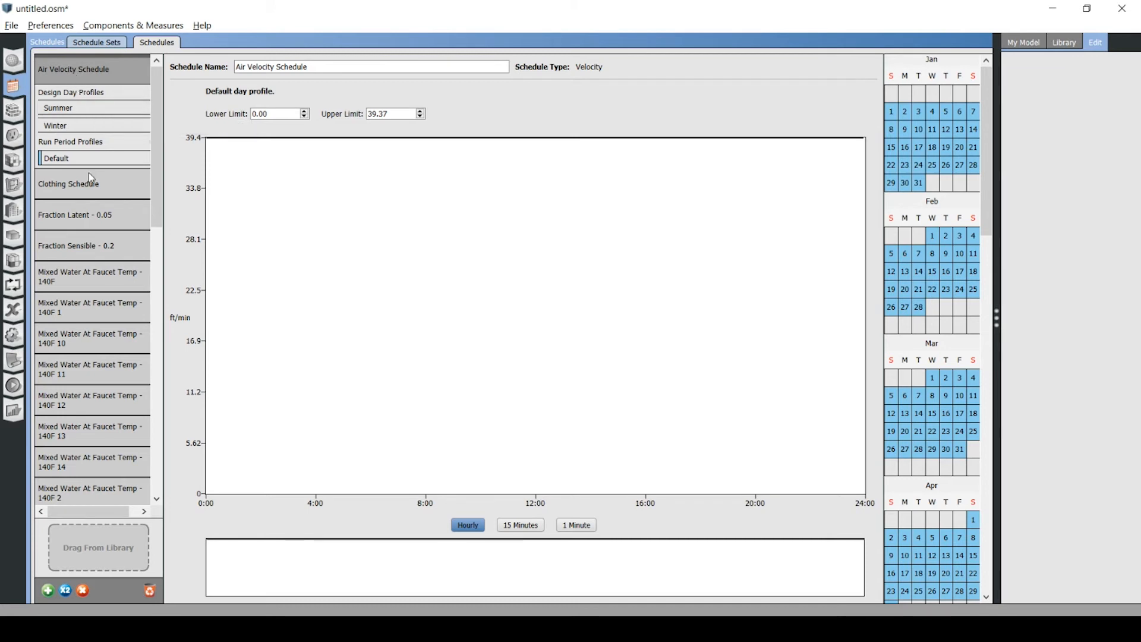
{"action": "scroll", "coordinate": [98, 185], "scroll_direction": "down", "scroll_amount": 2}
{"action": "scroll", "coordinate": [99, 185], "scroll_direction": "down", "scroll_amount": 7}
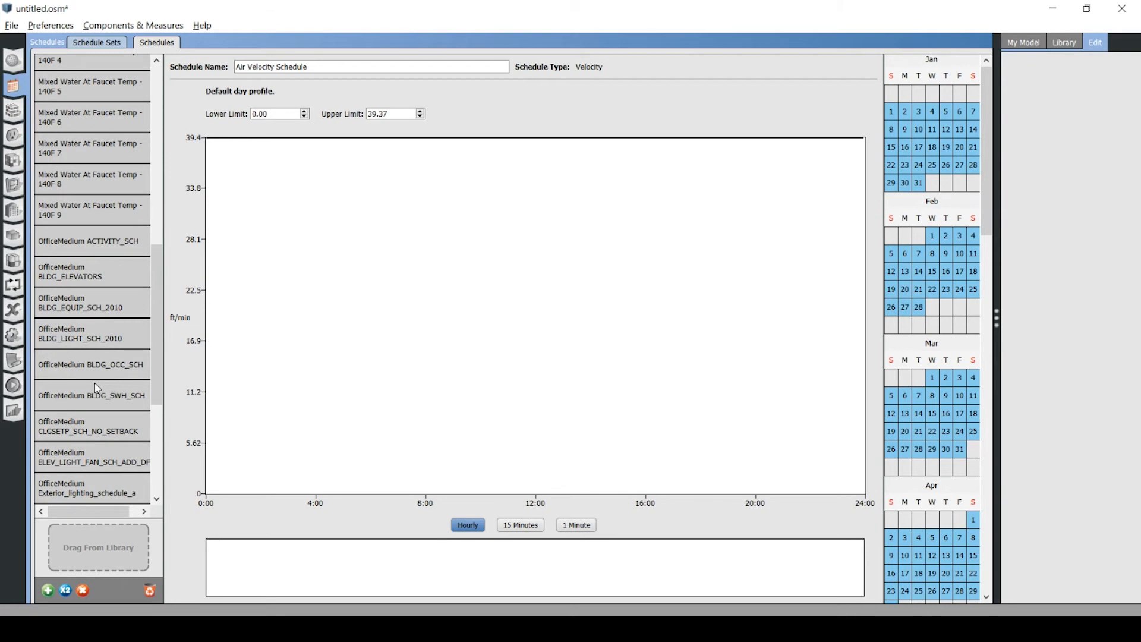
{"action": "scroll", "coordinate": [95, 384], "scroll_direction": "down", "scroll_amount": 1}
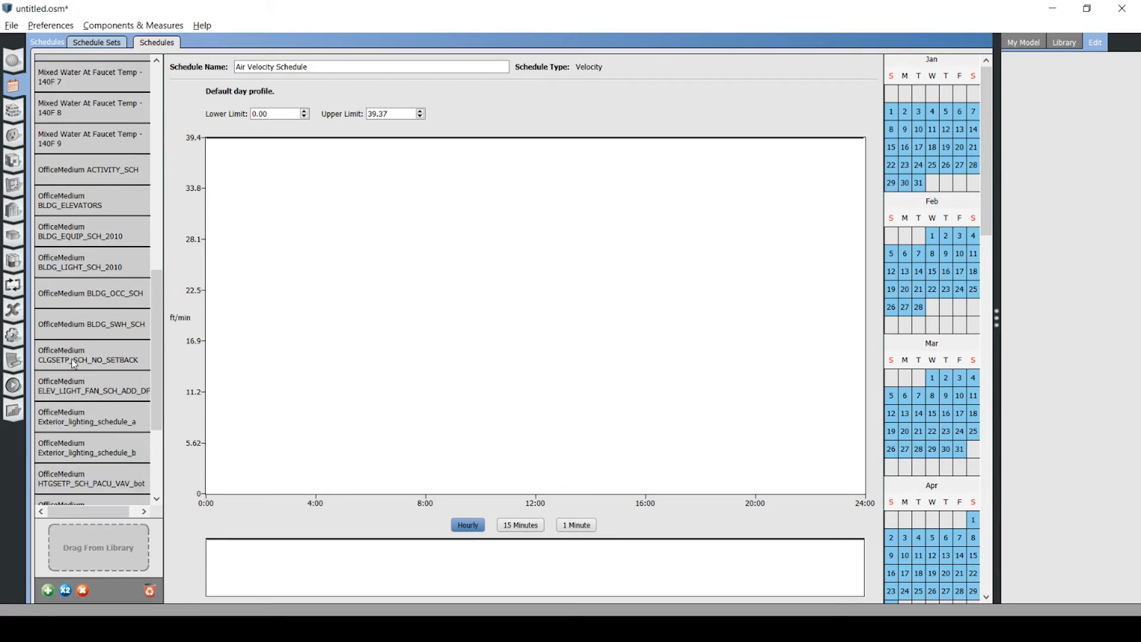
{"action": "left_click", "coordinate": [74, 363]}
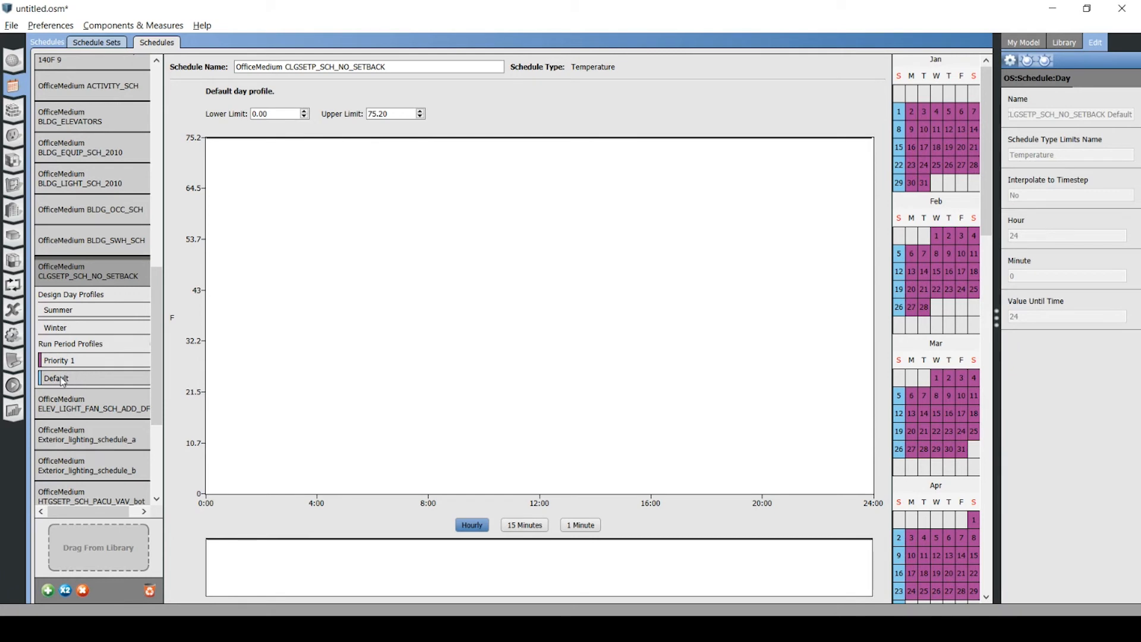
Cut the cooling setpoint's default day profile at 6:00 and 12:00 and lower the segment between them to about 49 °F.
{"action": "mouse_move", "coordinate": [276, 148]}
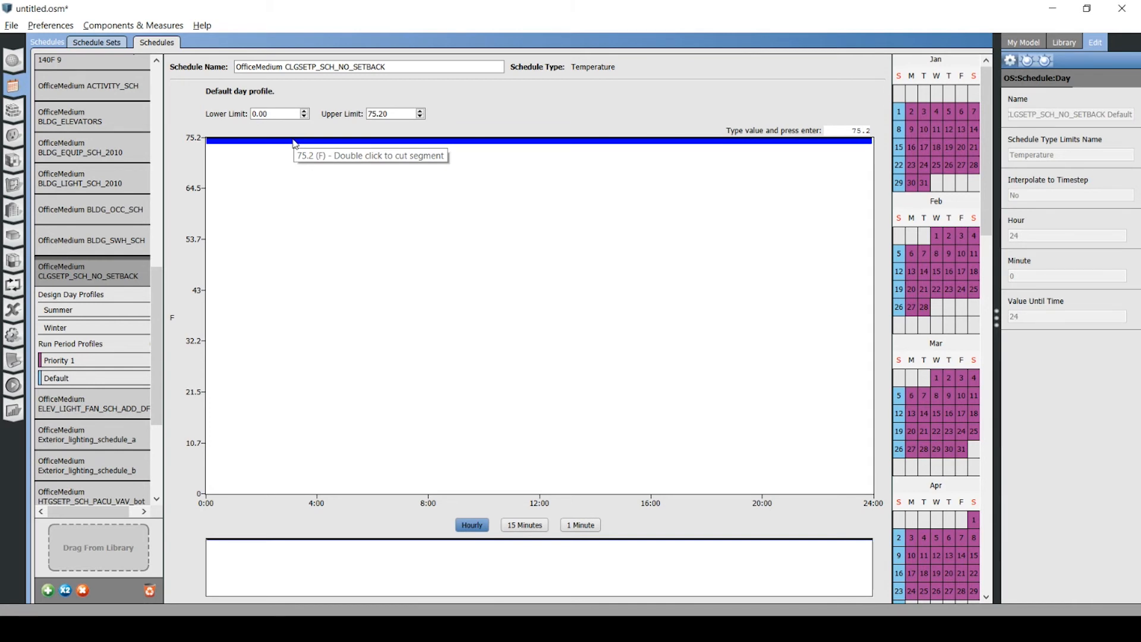
{"action": "left_click", "coordinate": [396, 142]}
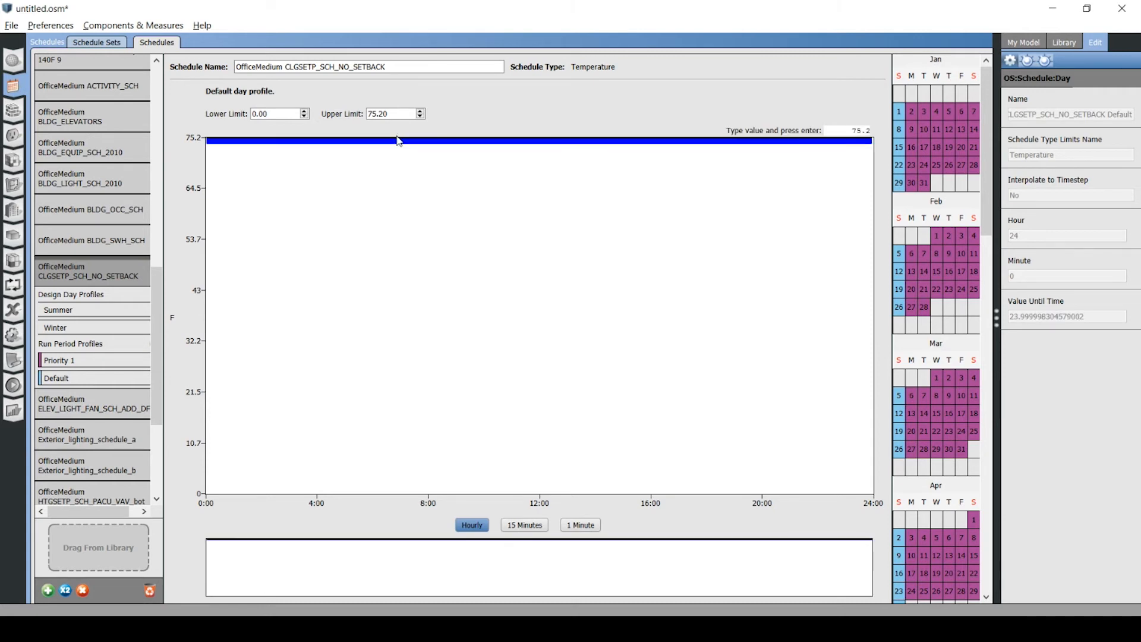
{"action": "left_click", "coordinate": [399, 144]}
{"action": "left_click", "coordinate": [594, 142]}
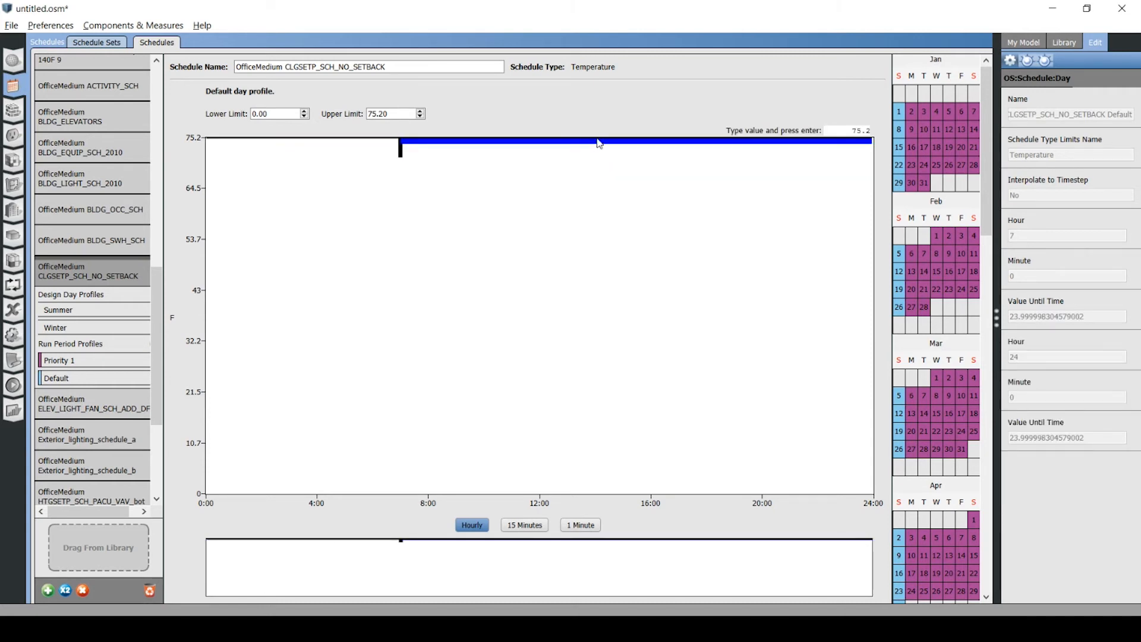
{"action": "left_click_drag", "start_coordinate": [530, 142], "coordinate": [520, 298]}
{"action": "left_click_drag", "start_coordinate": [593, 248], "coordinate": [539, 250]}
{"action": "left_click_drag", "start_coordinate": [401, 238], "coordinate": [372, 249]}
{"action": "left_click_drag", "start_coordinate": [423, 295], "coordinate": [441, 267]}
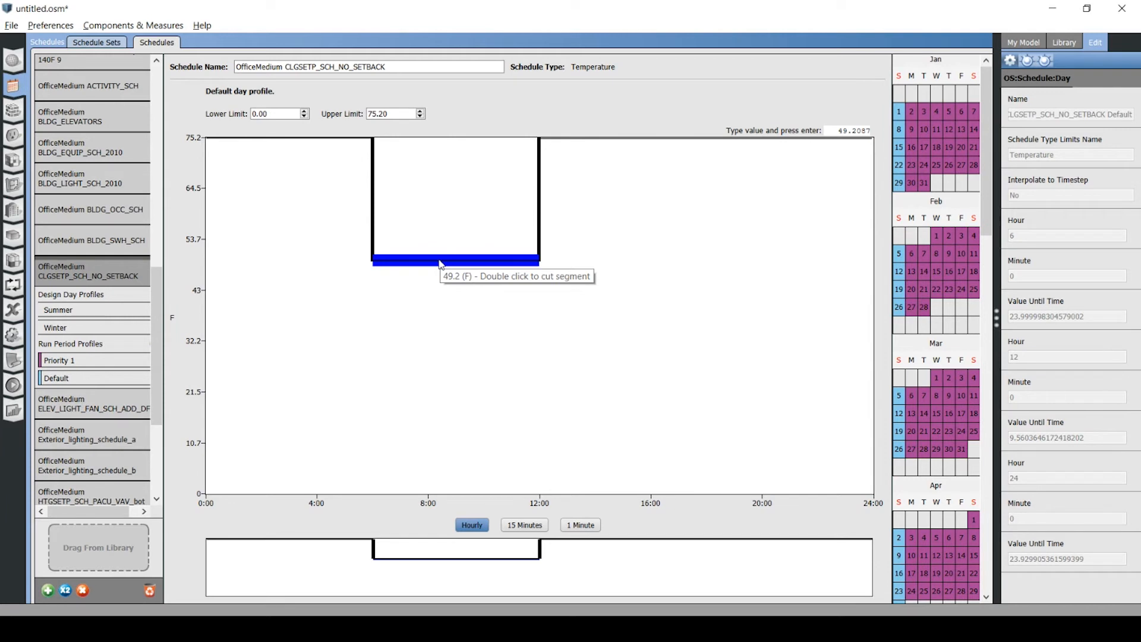
Set the 6:00 to 12:00 segment of the default day profile to 68 °F.
{"action": "type", "text": "68"}
{"action": "key", "text": "Return"}
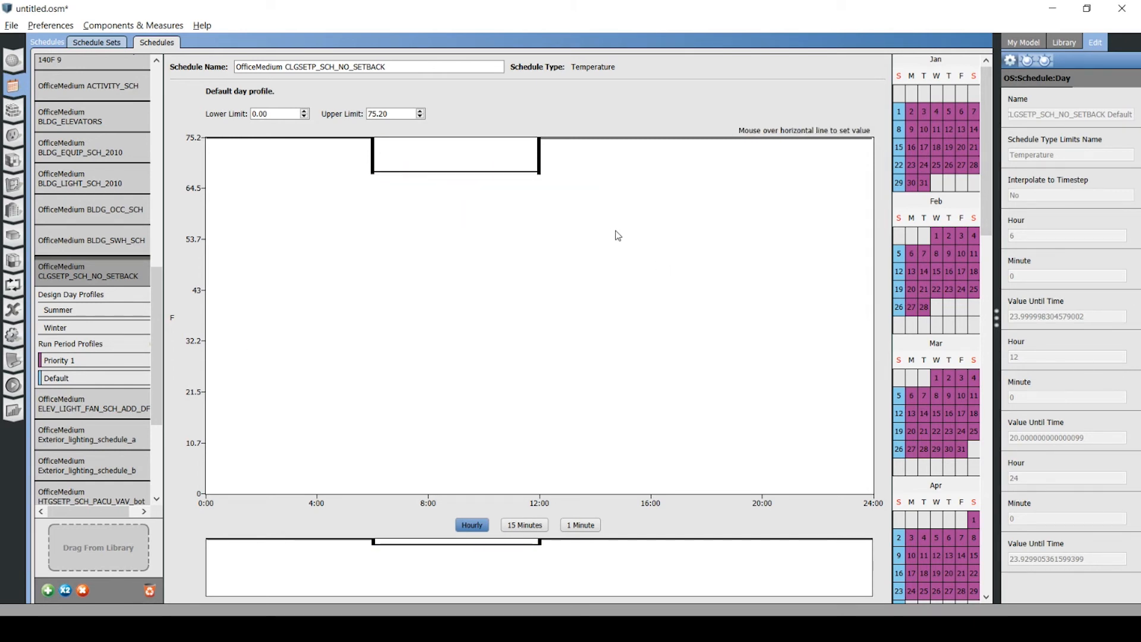
Raise the lowered segment back to 75.2 °F and remove the cuts at 6:00 and 12:00 from the default day profile.
{"action": "mouse_move", "coordinate": [422, 179]}
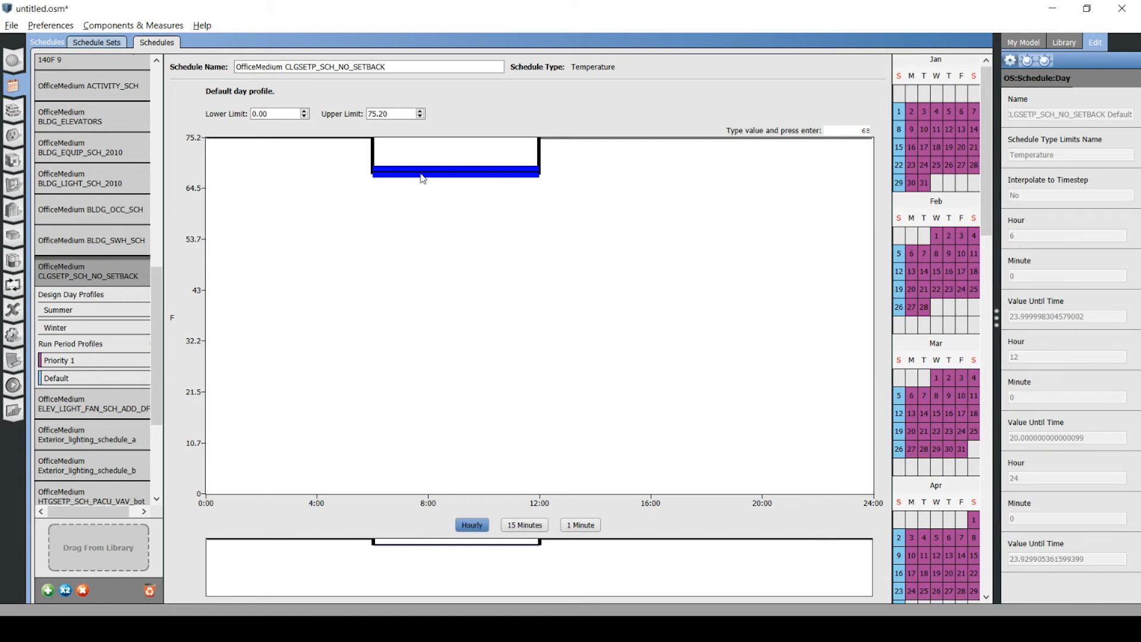
{"action": "mouse_move", "coordinate": [422, 173]}
{"action": "left_mouse_down"}
{"action": "mouse_move", "coordinate": [425, 156]}
{"action": "mouse_move", "coordinate": [426, 172]}
{"action": "left_mouse_up"}
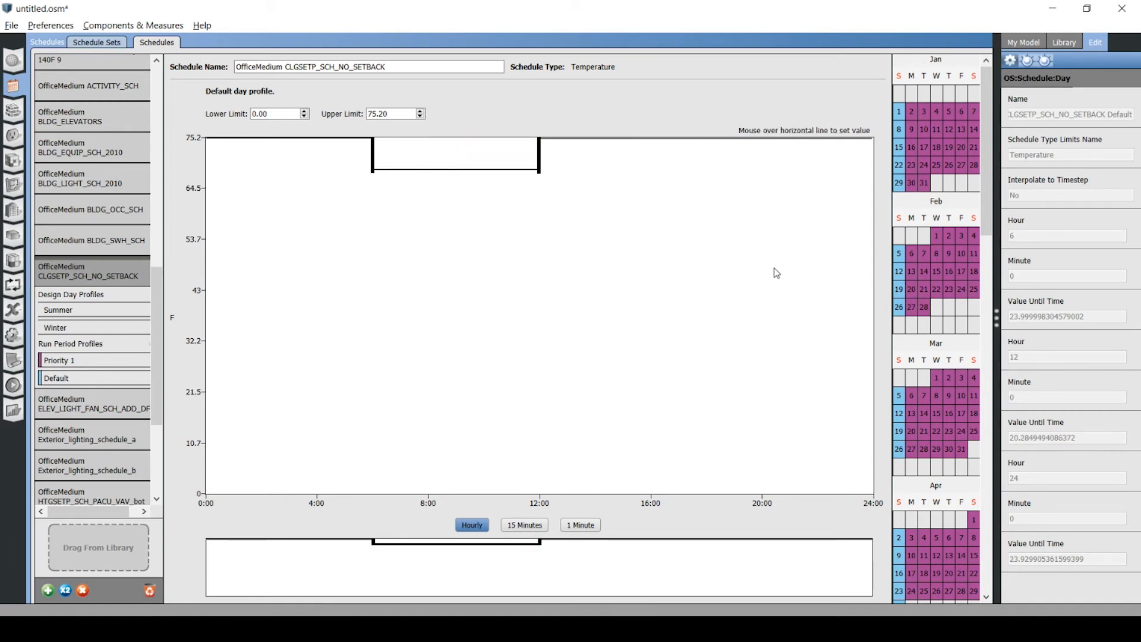
{"action": "left_click_drag", "start_coordinate": [456, 171], "coordinate": [453, 136]}
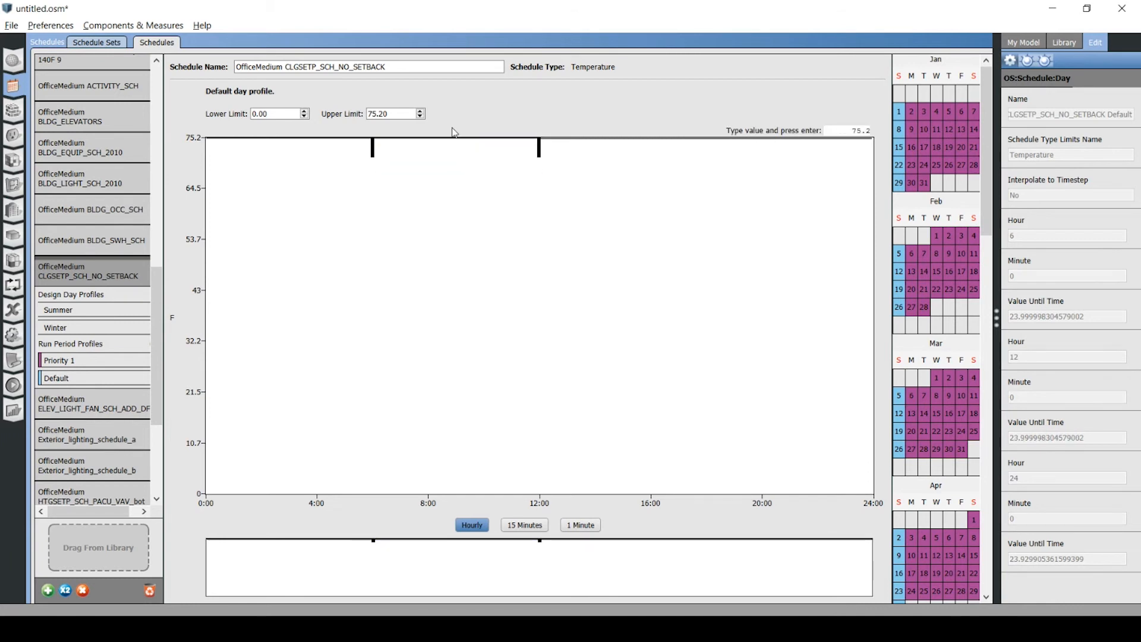
{"action": "double_click", "coordinate": [374, 154]}
{"action": "double_click", "coordinate": [538, 154]}
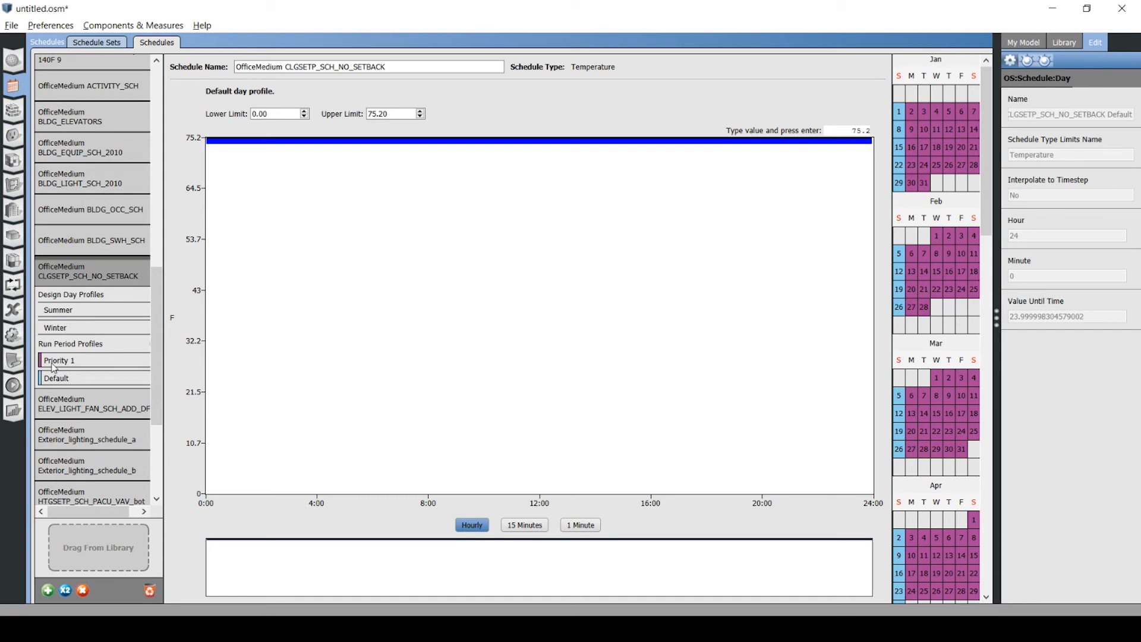
Run the simulation of the medium office model.
{"action": "left_click", "coordinate": [22, 381]}
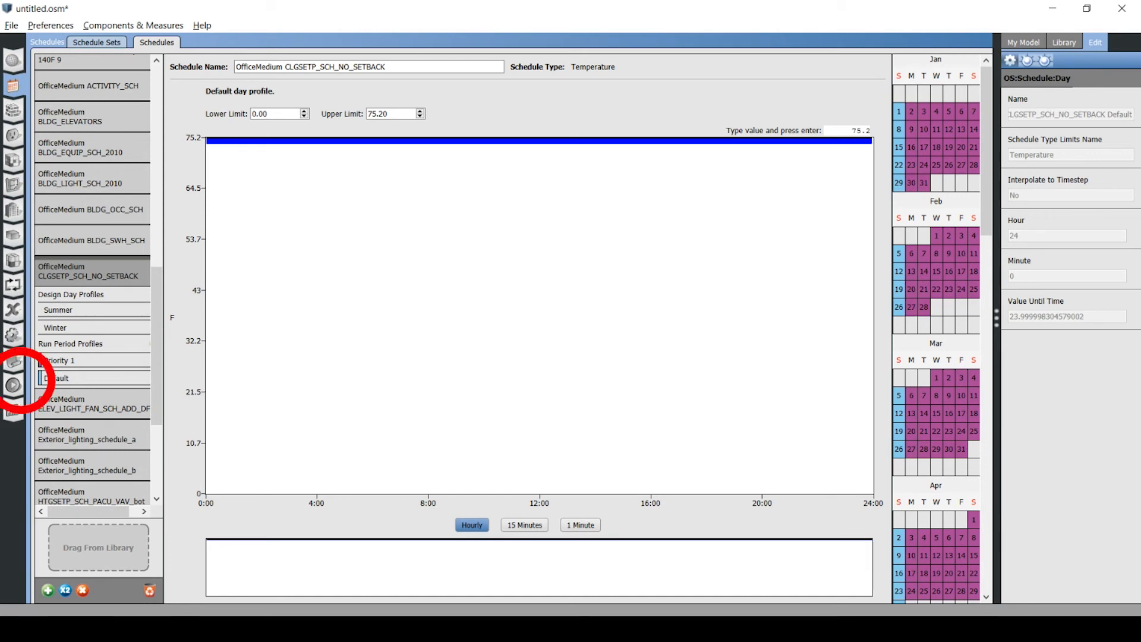
{"action": "left_click", "coordinate": [13, 386]}
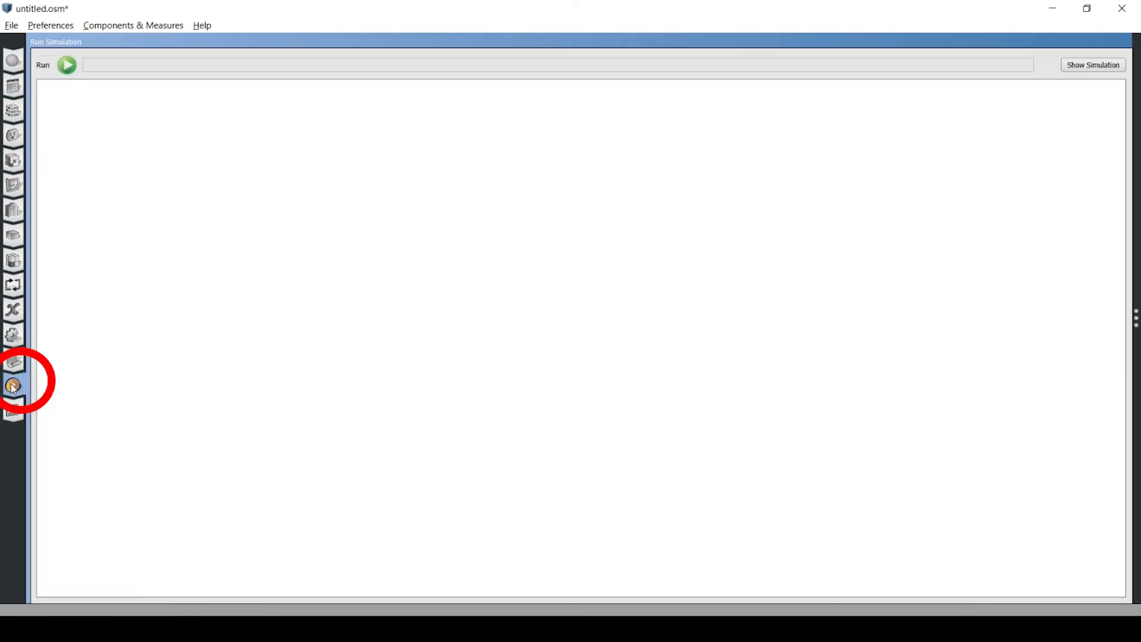
{"action": "left_click", "coordinate": [67, 67]}
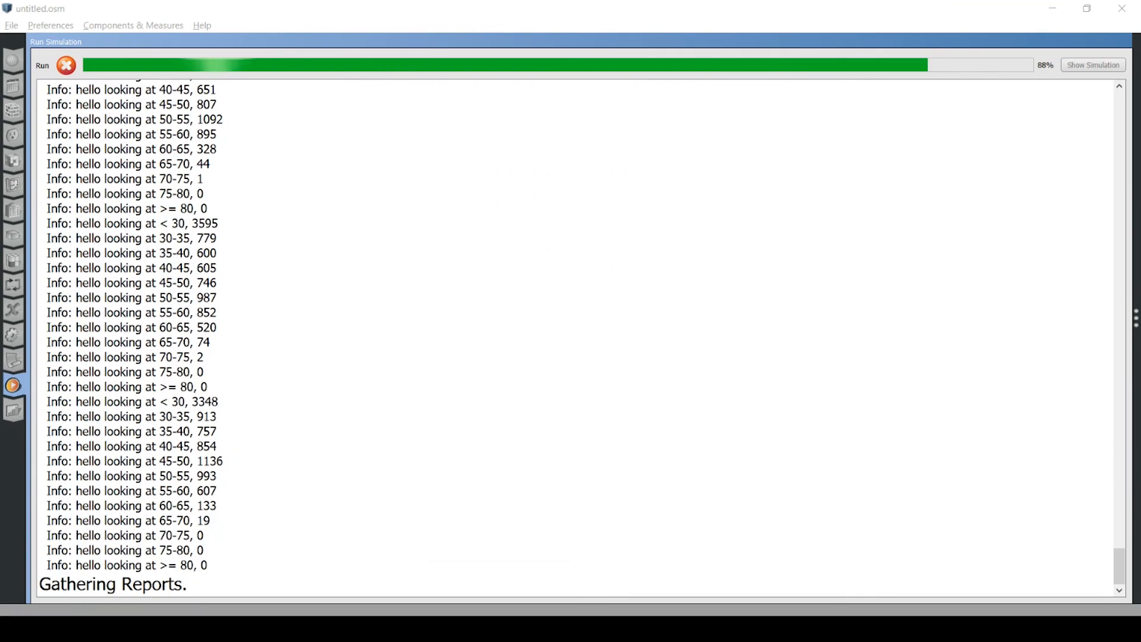
Review the space type breakdown and monthly overview in the OpenStudio Results report, briefly expanding the electricity consumption table.
{"action": "left_click", "coordinate": [18, 414]}
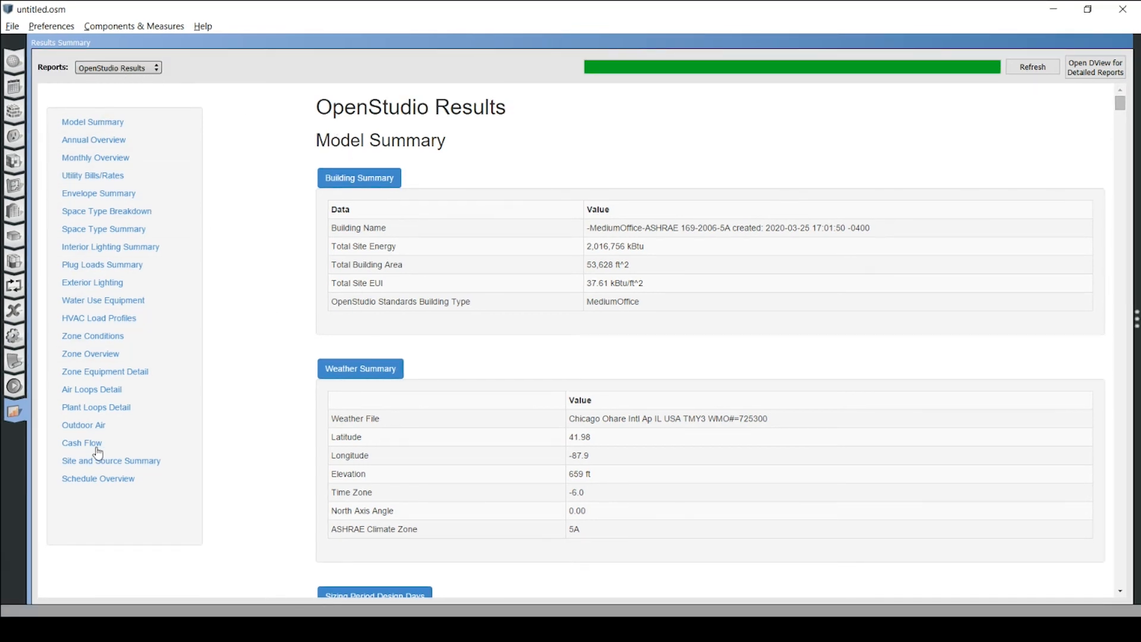
{"action": "left_click", "coordinate": [103, 217]}
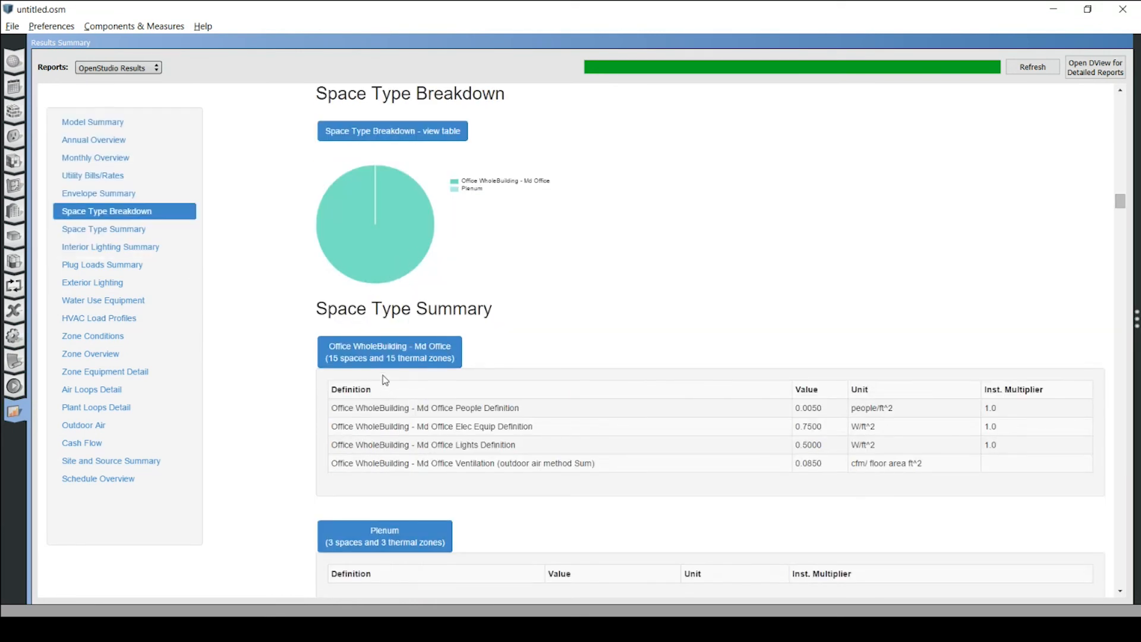
{"action": "left_click", "coordinate": [108, 158]}
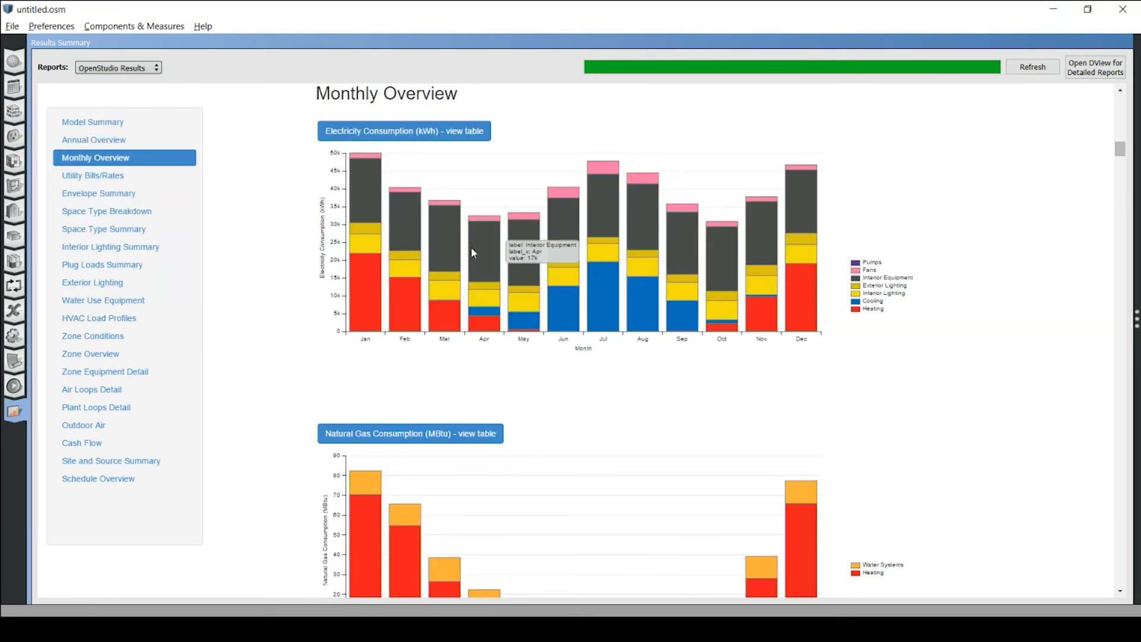
{"action": "left_click", "coordinate": [405, 134]}
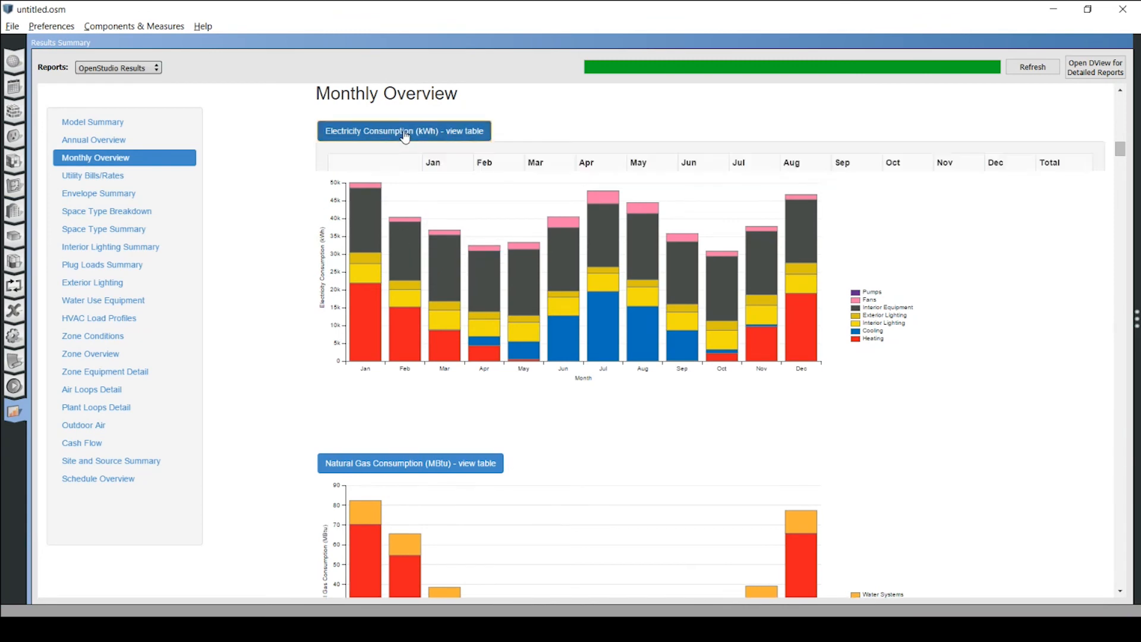
{"action": "left_click", "coordinate": [401, 134]}
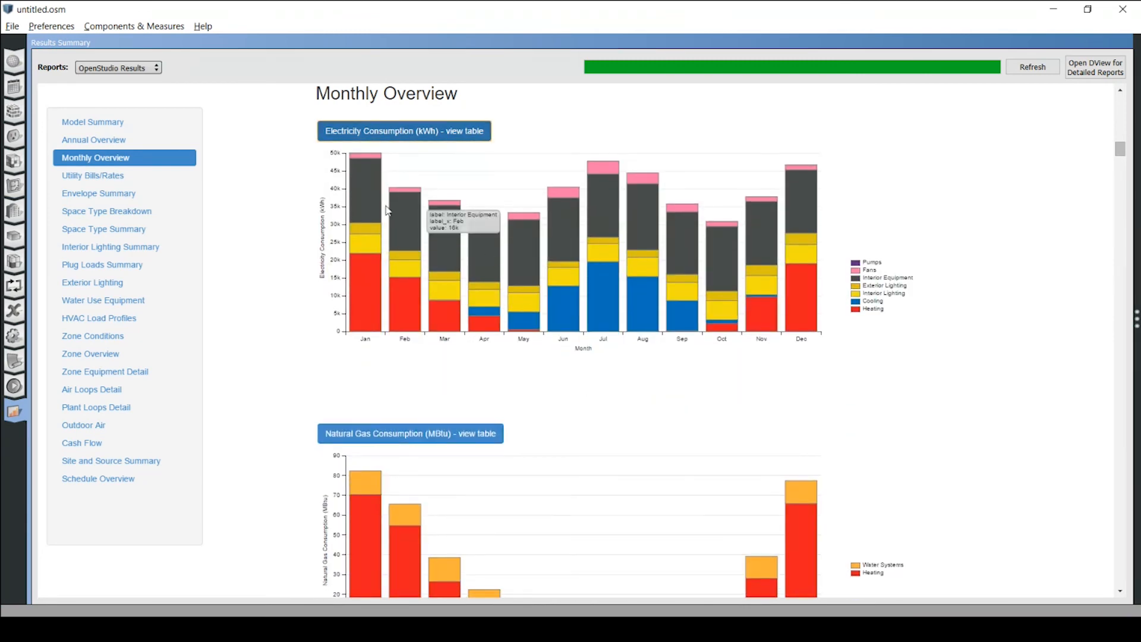
Expand the monthly electricity consumption table and select all of its data, from the headings to the total row.
{"action": "left_click", "coordinate": [390, 133]}
{"action": "left_click_drag", "start_coordinate": [351, 161], "coordinate": [1078, 443]}
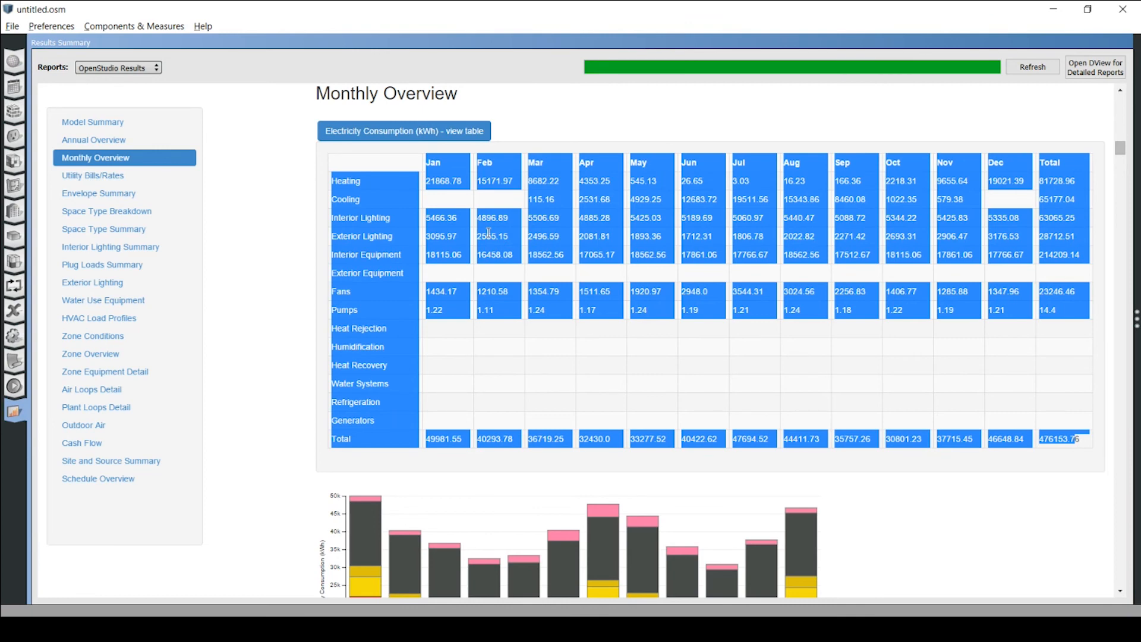
Examine the Annual Building Utility Performance Summary from the table of contents of the EnergyPlus Results report, and return to the OpenStudio Results report.
{"action": "left_click", "coordinate": [118, 68]}
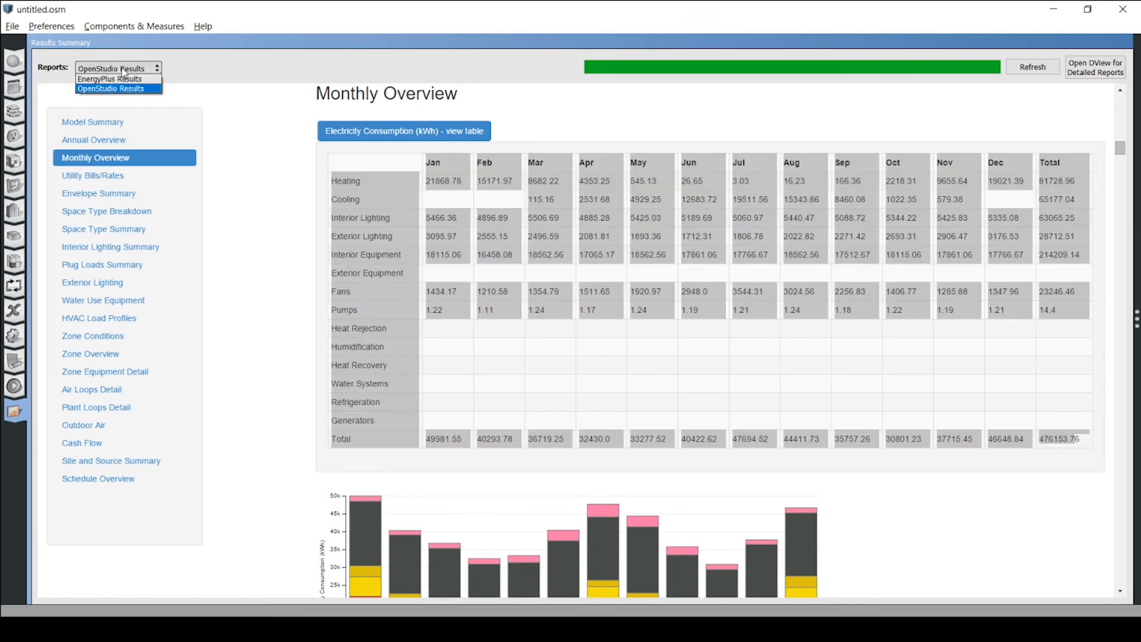
{"action": "left_click", "coordinate": [123, 80]}
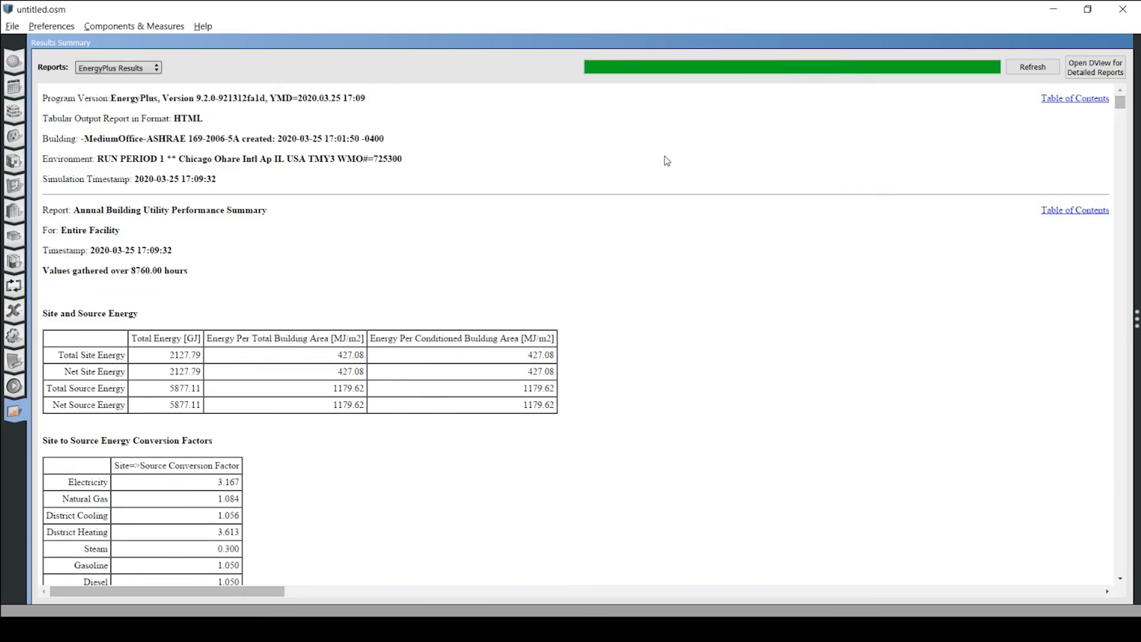
{"action": "left_click", "coordinate": [1052, 214]}
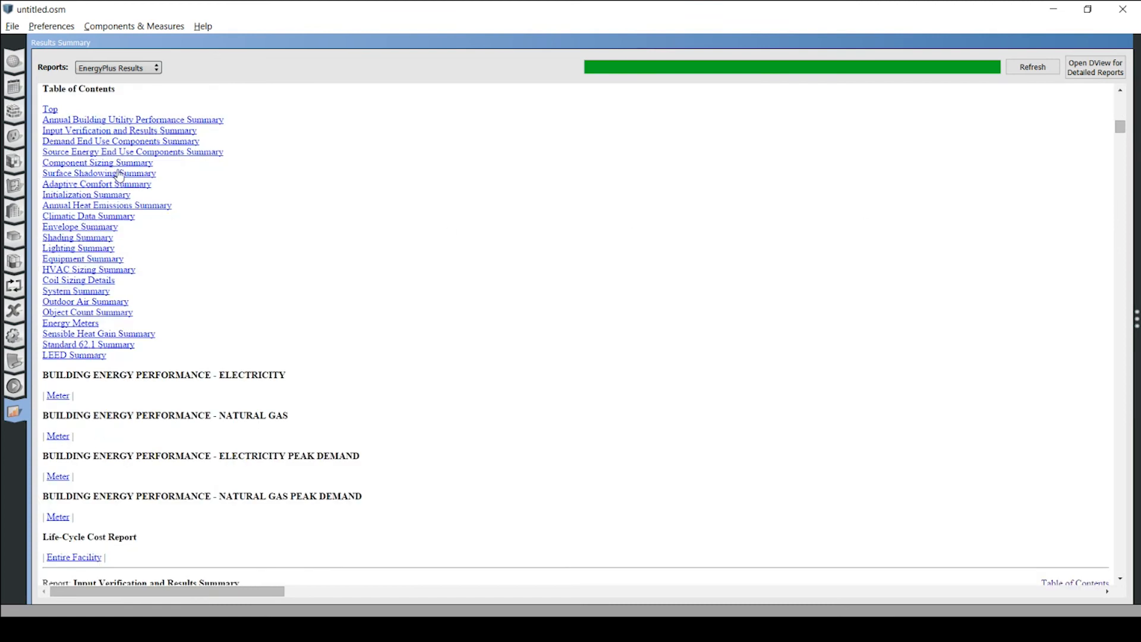
{"action": "left_click", "coordinate": [92, 122]}
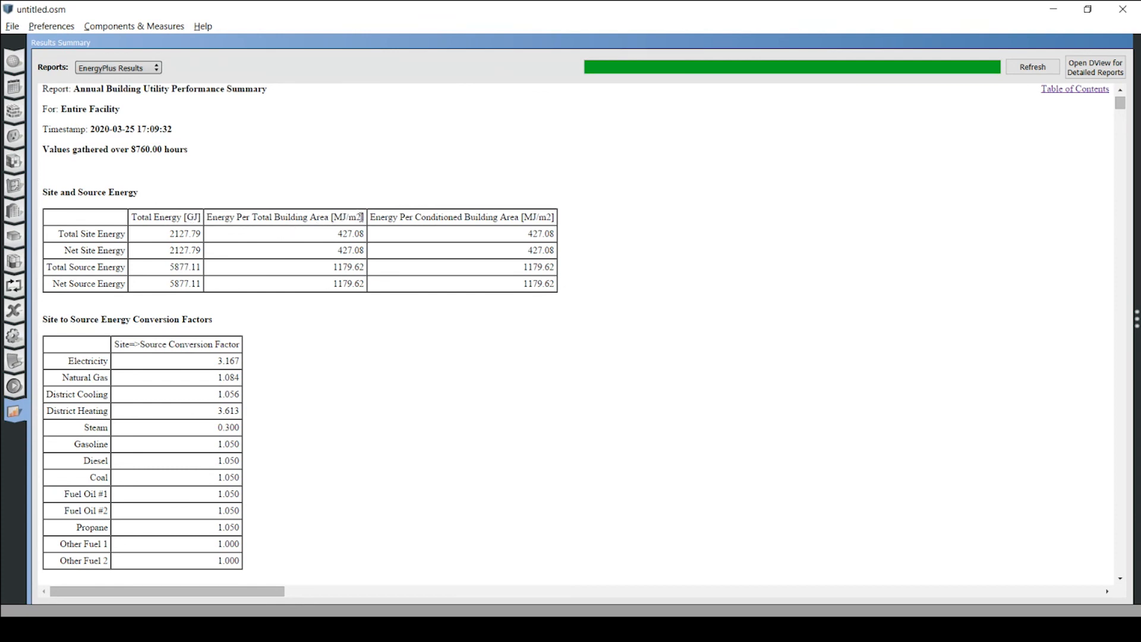
{"action": "left_click", "coordinate": [136, 70]}
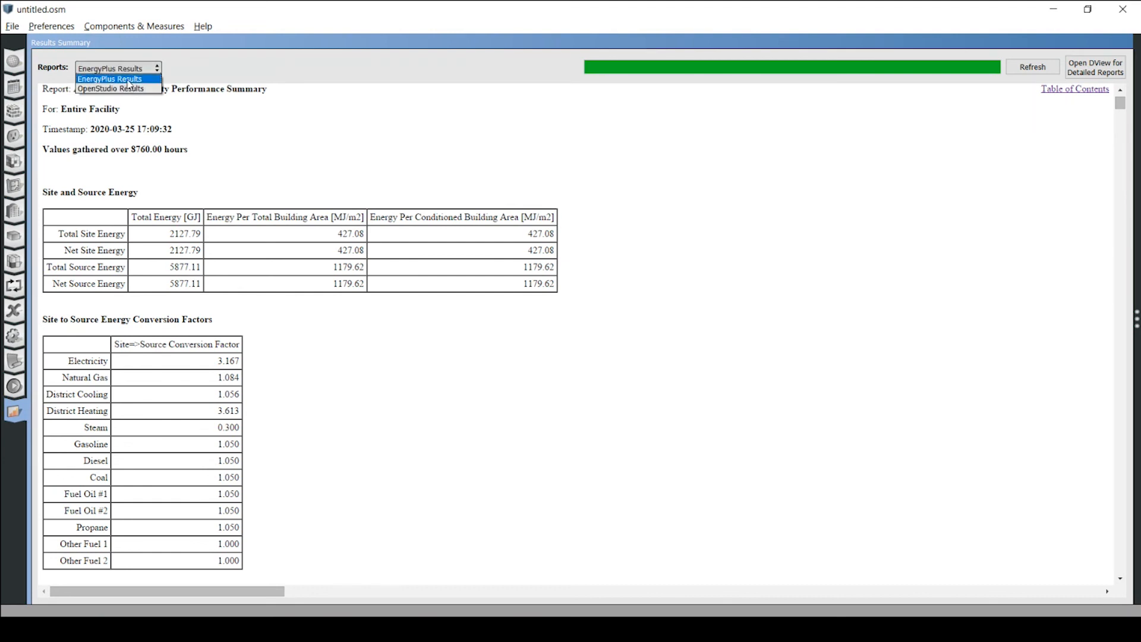
{"action": "left_click", "coordinate": [128, 89]}
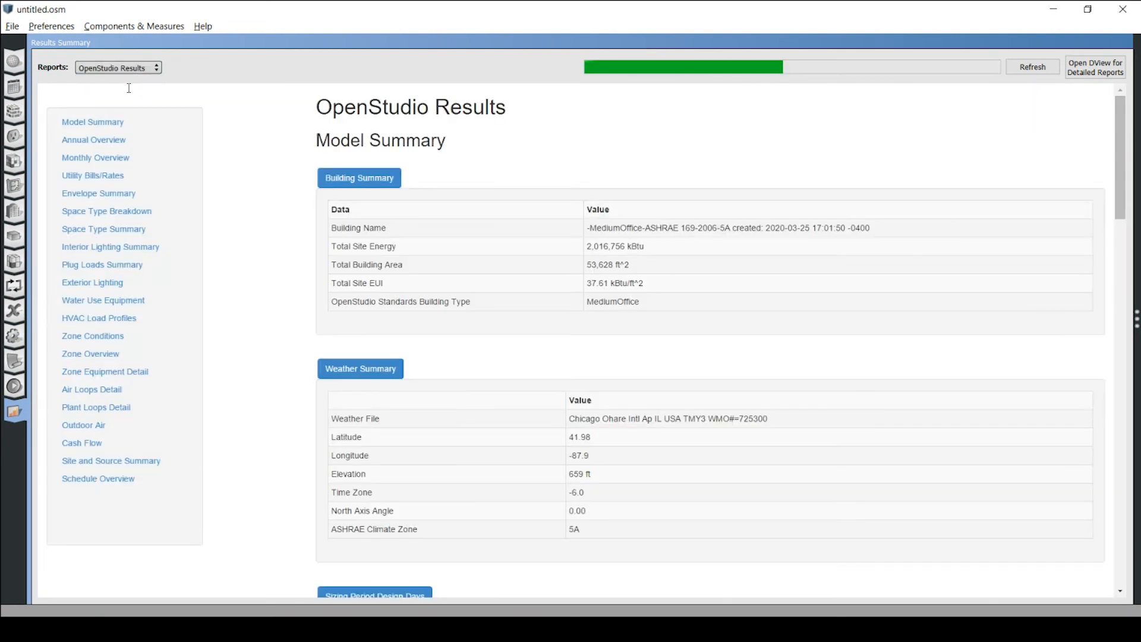